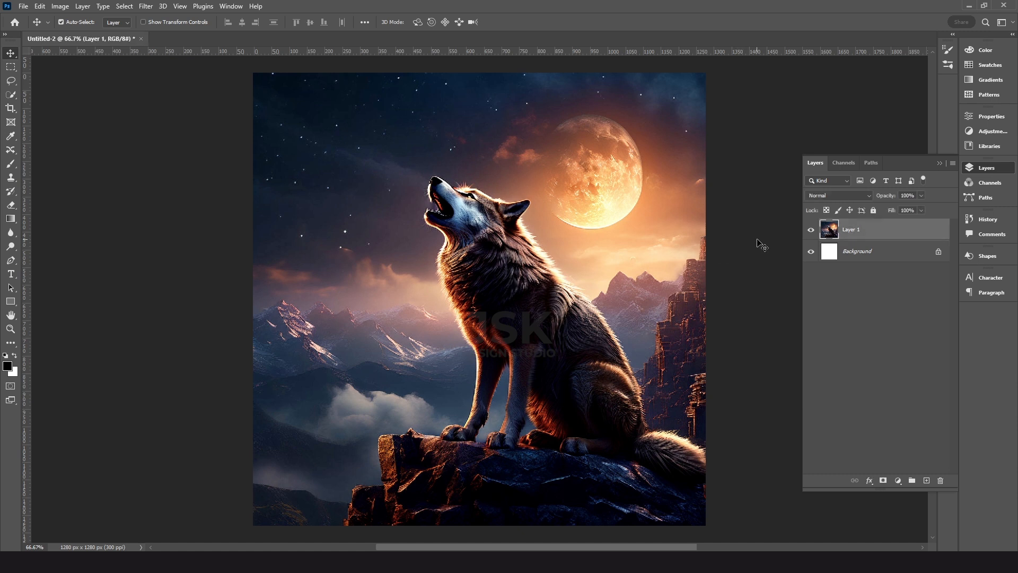
Hide Layer 1 and add the text "WOLF" to the canvas in Agency FB Bold.
{"action": "left_click", "coordinate": [811, 230]}
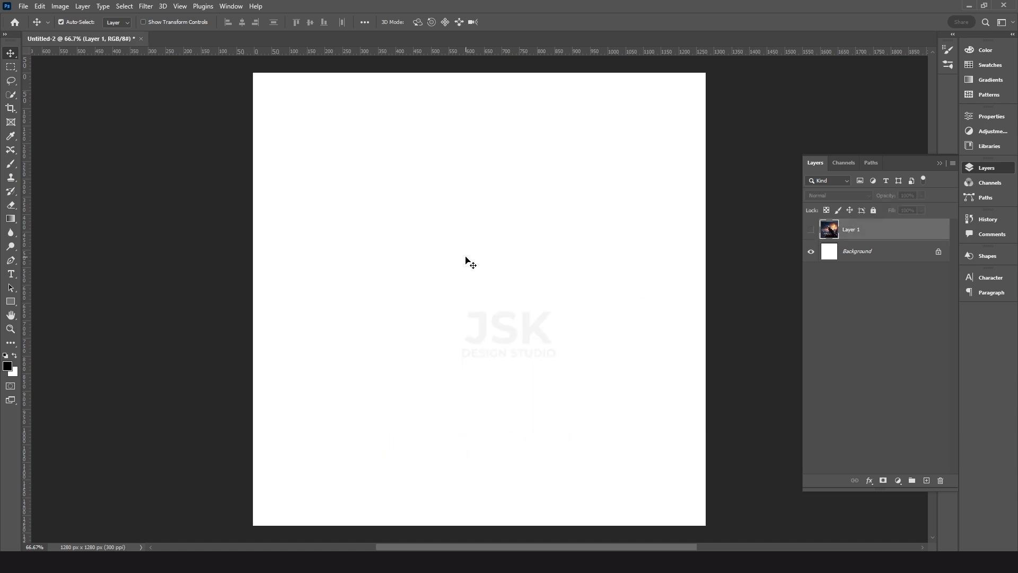
{"action": "left_click", "coordinate": [10, 275]}
{"action": "left_click", "coordinate": [53, 273]}
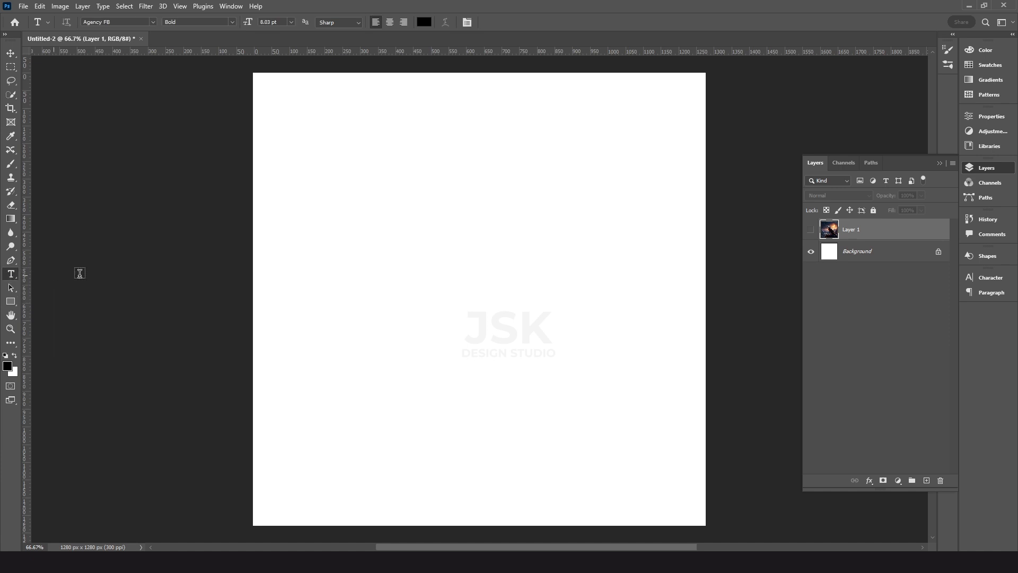
{"action": "left_click", "coordinate": [389, 258]}
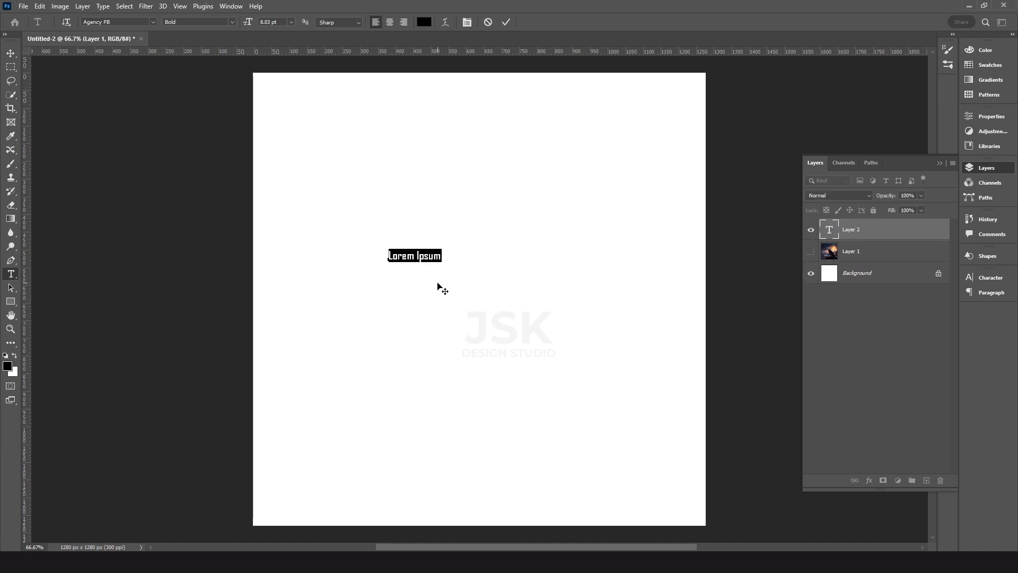
{"action": "type", "text": "WOLF"}
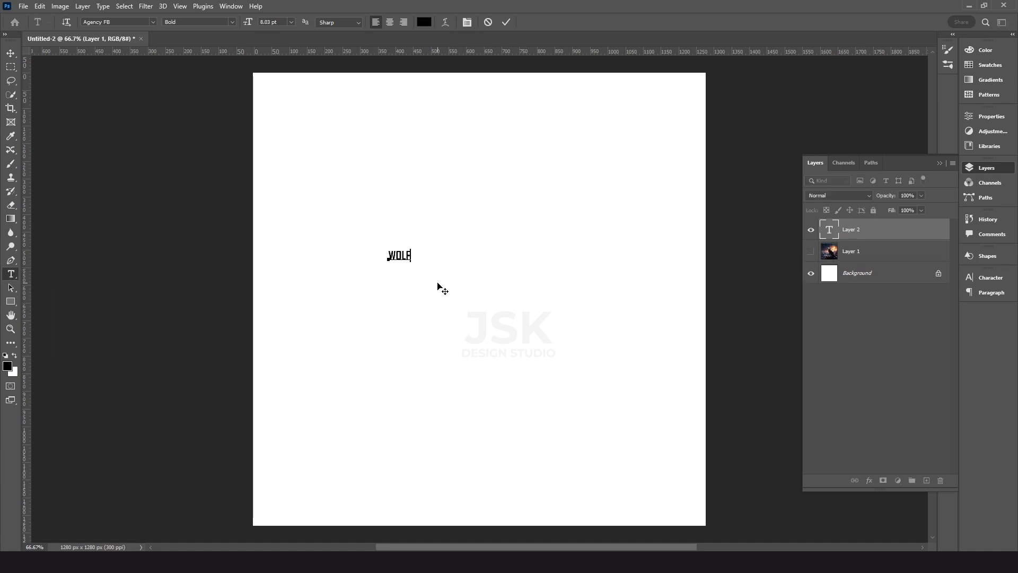
{"action": "key", "text": "ctrl+Return"}
Scale the WOLF text up to about 1340% with Free Transform.
{"action": "key", "text": "v"}
{"action": "key", "text": "ctrl+t"}
{"action": "left_click_drag", "start_coordinate": [413, 245], "coordinate": [534, 141]}
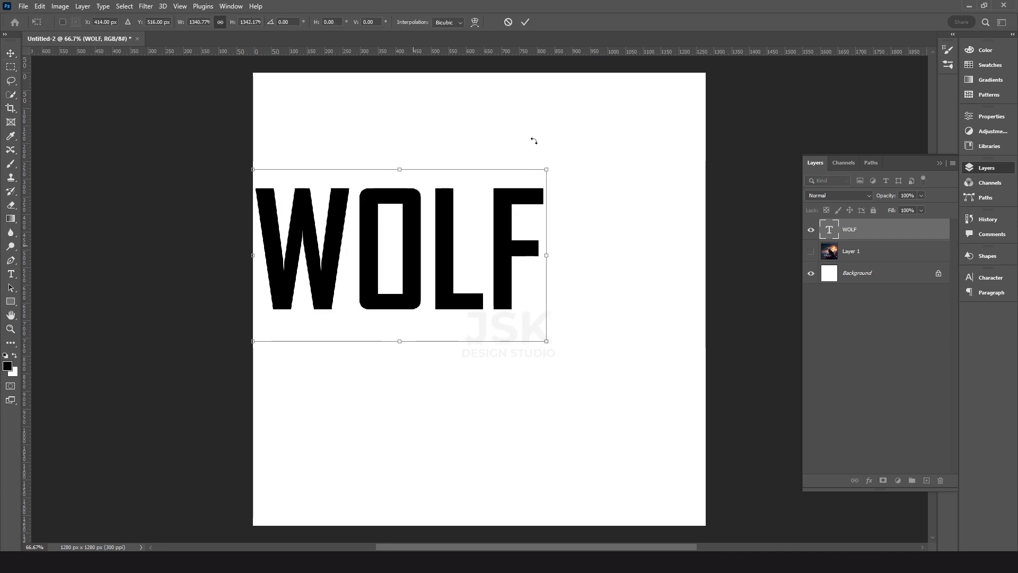
{"action": "key", "text": "Return"}
Centre the WOLF text horizontally and vertically on the canvas and clear the selection.
{"action": "key", "text": "ctrl+a"}
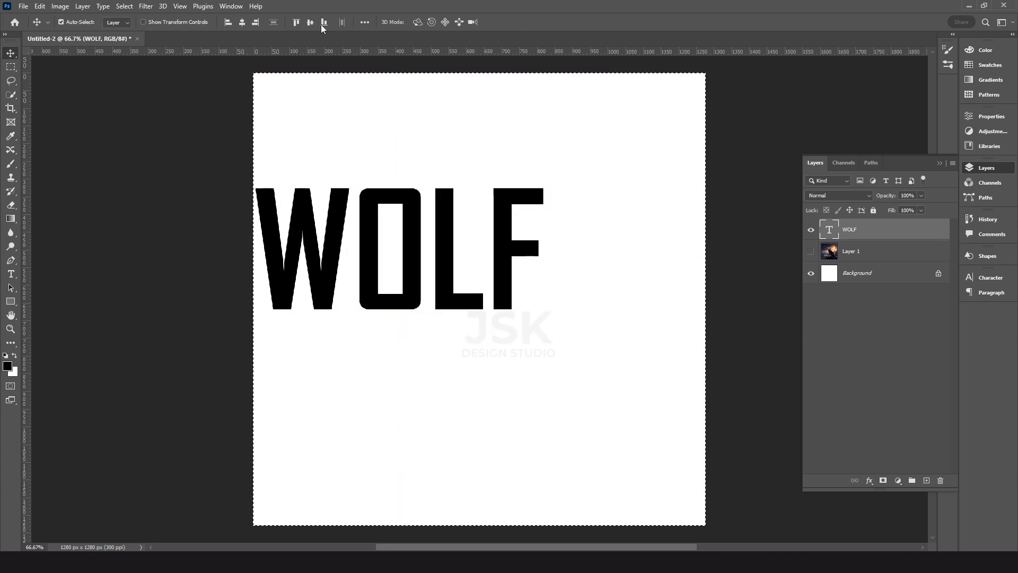
{"action": "left_click", "coordinate": [311, 22]}
{"action": "left_click", "coordinate": [242, 23]}
{"action": "key", "text": "ctrl+d"}
Move the WOLF text up into the upper half of the canvas and enlarge it slightly.
{"action": "left_click_drag", "start_coordinate": [495, 254], "coordinate": [495, 214]}
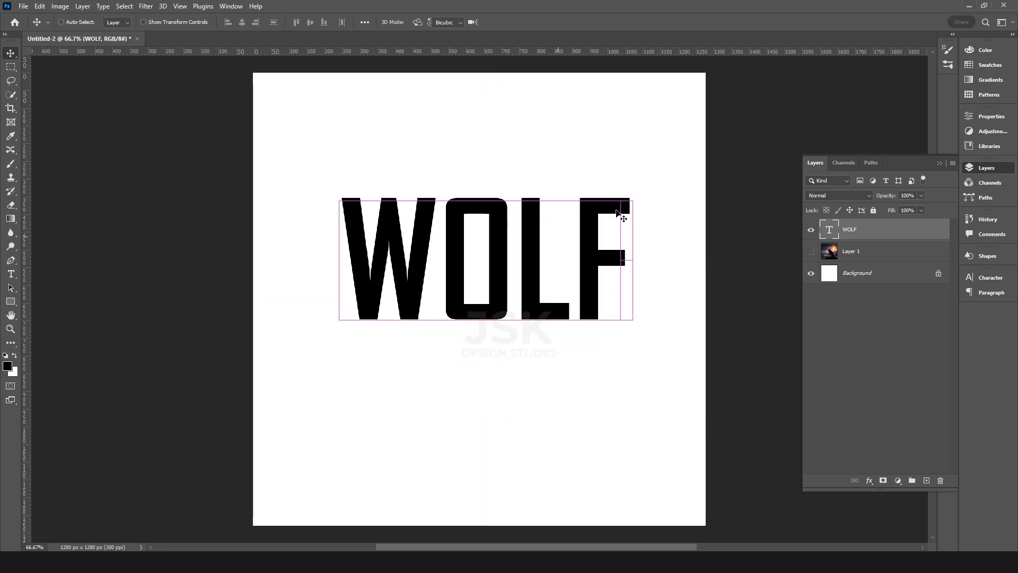
{"action": "key", "text": "ctrl+t"}
{"action": "left_click_drag", "start_coordinate": [632, 175], "coordinate": [643, 167]}
{"action": "key", "text": "Return"}
Show Layer 1 above the WOLF text layer at 50% opacity.
{"action": "left_click", "coordinate": [834, 253]}
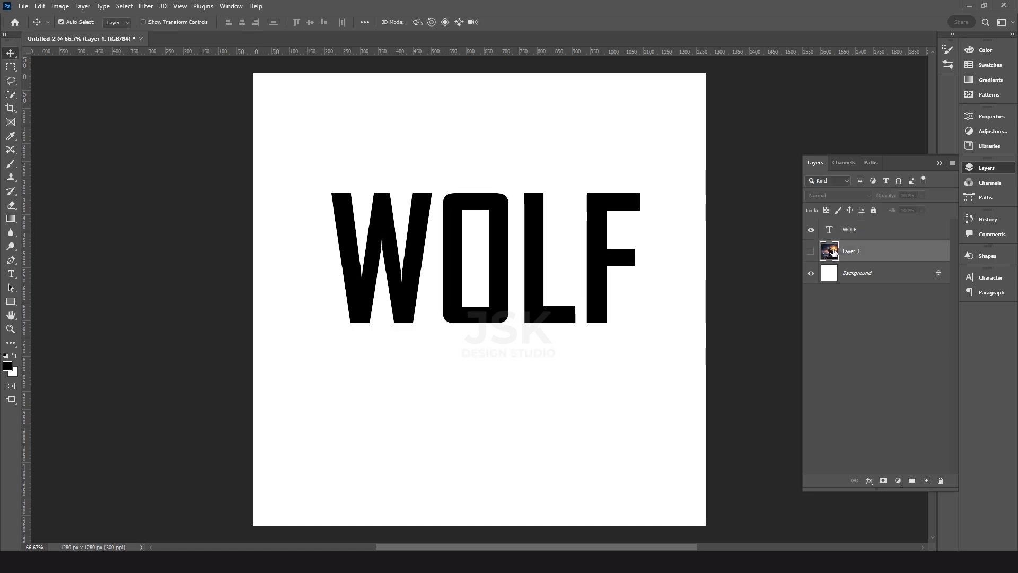
{"action": "left_click_drag", "start_coordinate": [854, 255], "coordinate": [856, 230]}
{"action": "left_click", "coordinate": [810, 230]}
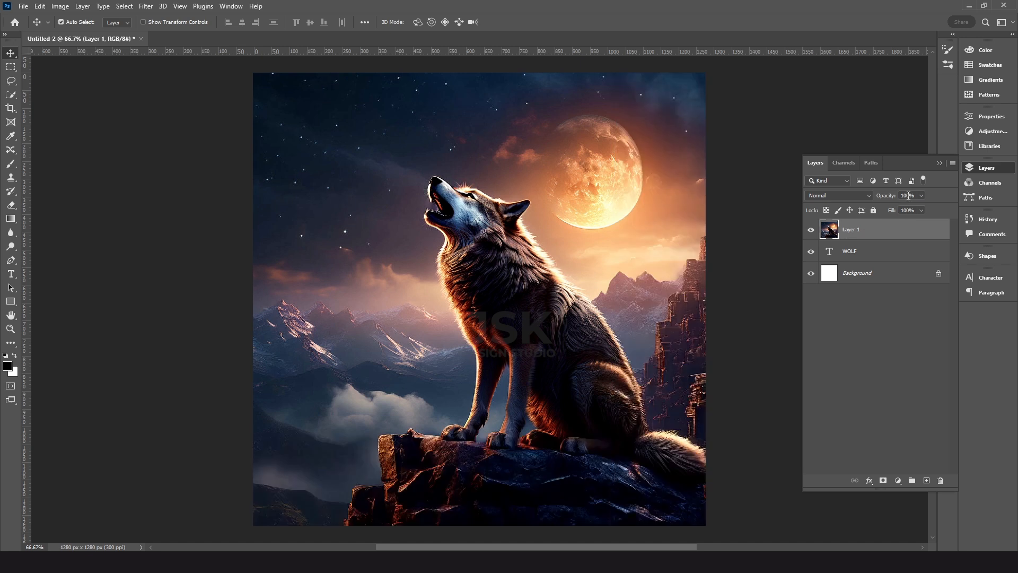
{"action": "type", "text": "50"}
{"action": "key", "text": "Return"}
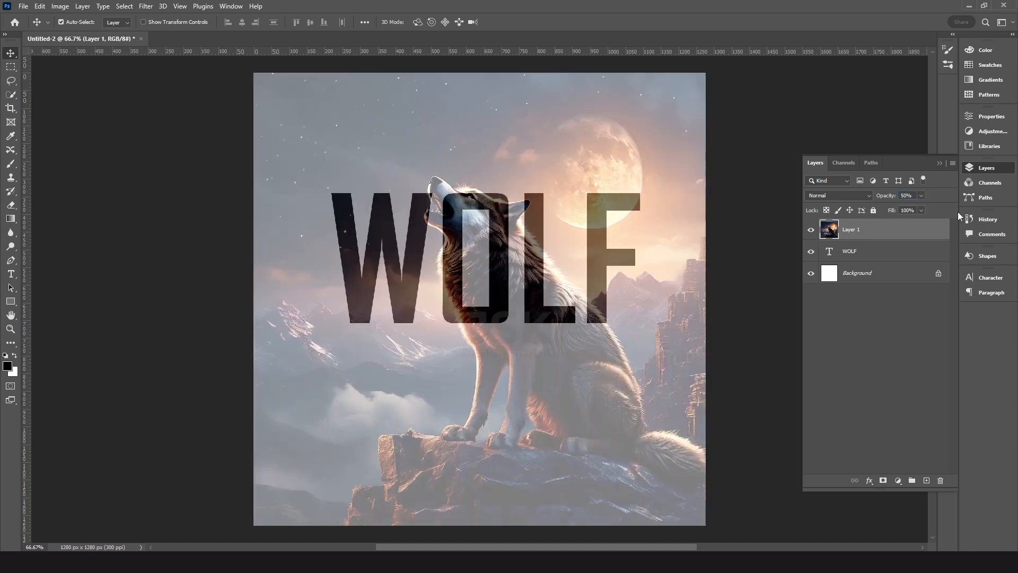
Scale down the wolf image and move it up so the wolf's head rises above the lettering.
{"action": "key", "text": "ctrl+t"}
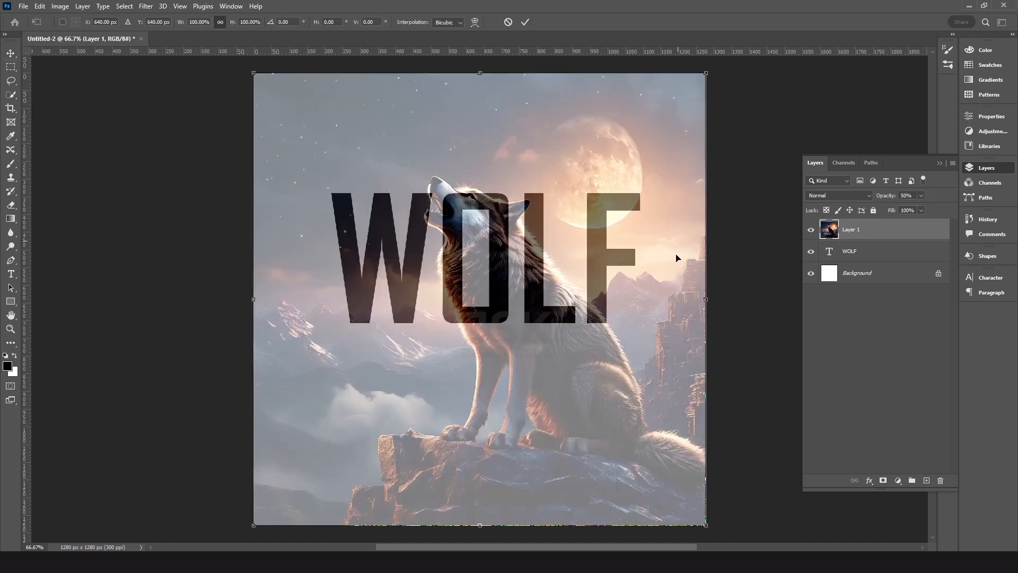
{"action": "left_click_drag", "start_coordinate": [707, 297], "coordinate": [650, 299]}
{"action": "left_click_drag", "start_coordinate": [620, 367], "coordinate": [610, 303]}
{"action": "key", "text": "Return"}
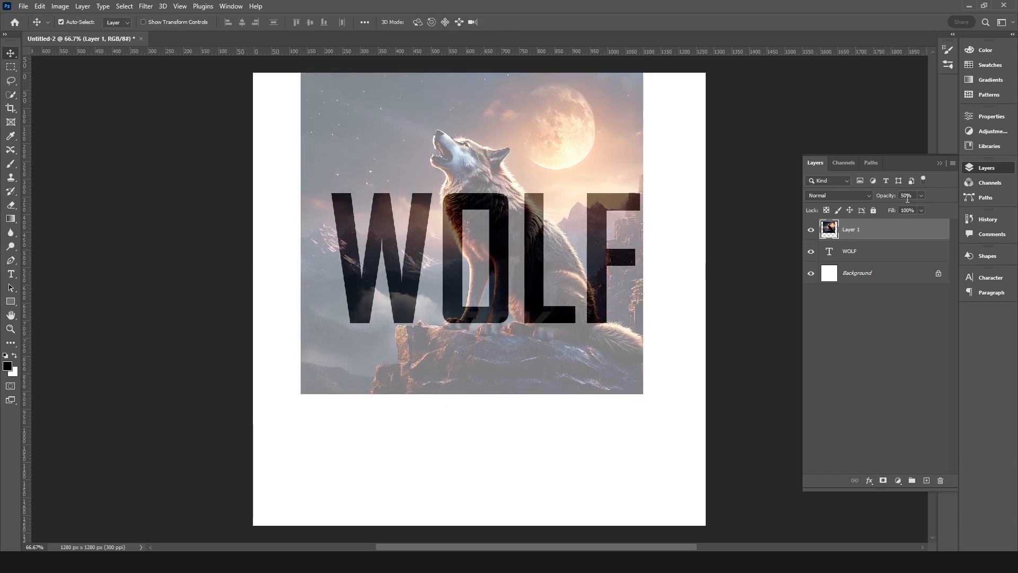
Restore Layer 1 to 100% opacity and clip it to the WOLF text layer.
{"action": "type", "text": "100"}
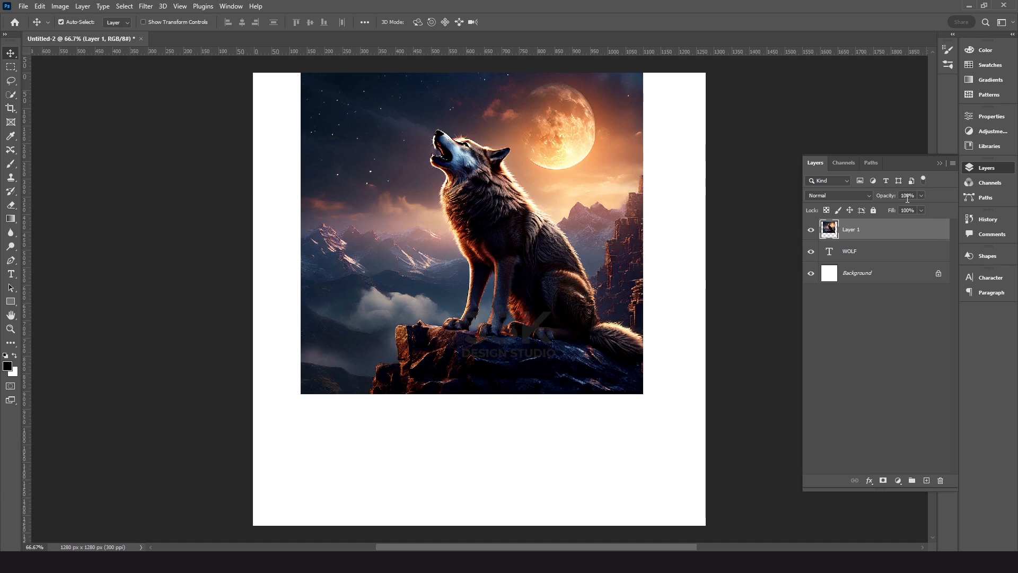
{"action": "right_click", "coordinate": [852, 234]}
{"action": "left_click", "coordinate": [871, 306]}
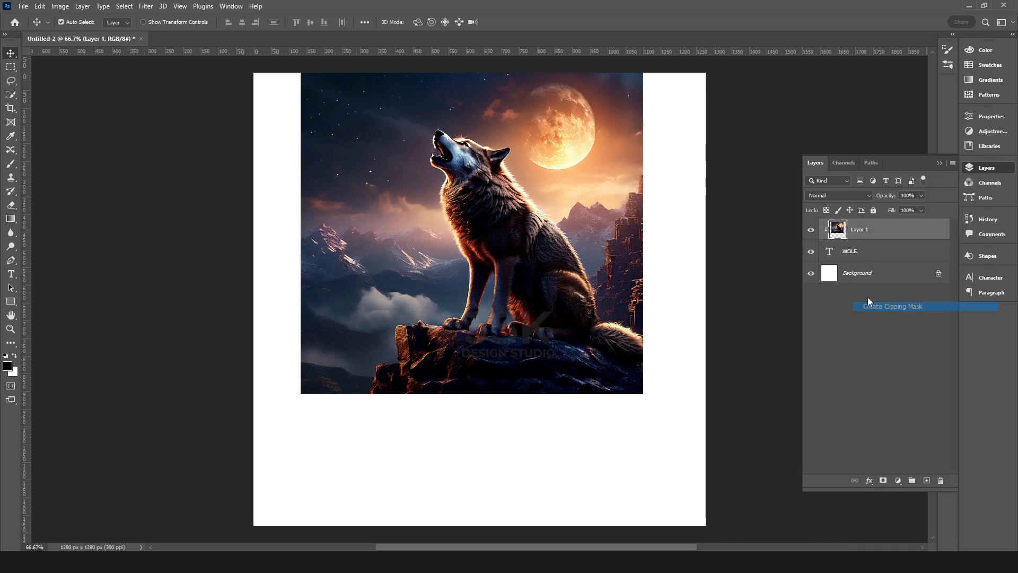
Duplicate Layer 1 as "Layer 1 copy" and release the copy's clipping mask.
{"action": "right_click", "coordinate": [856, 232]}
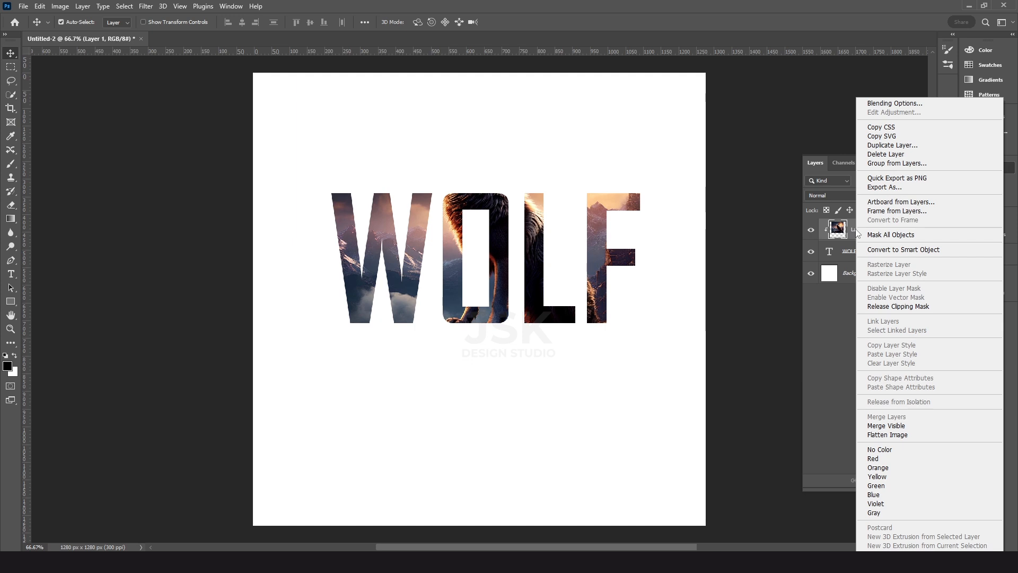
{"action": "left_click", "coordinate": [892, 145]}
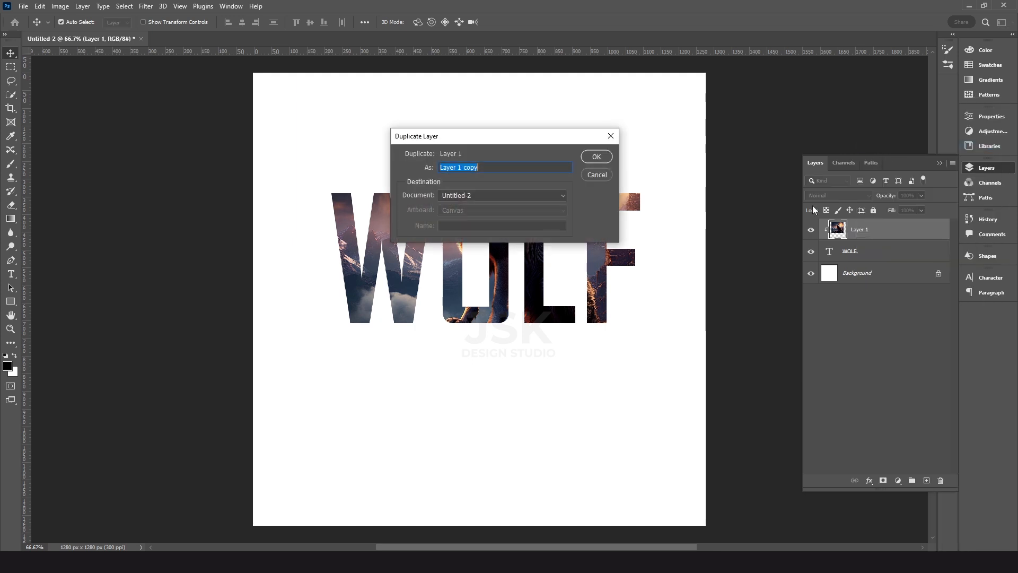
{"action": "left_click", "coordinate": [596, 157]}
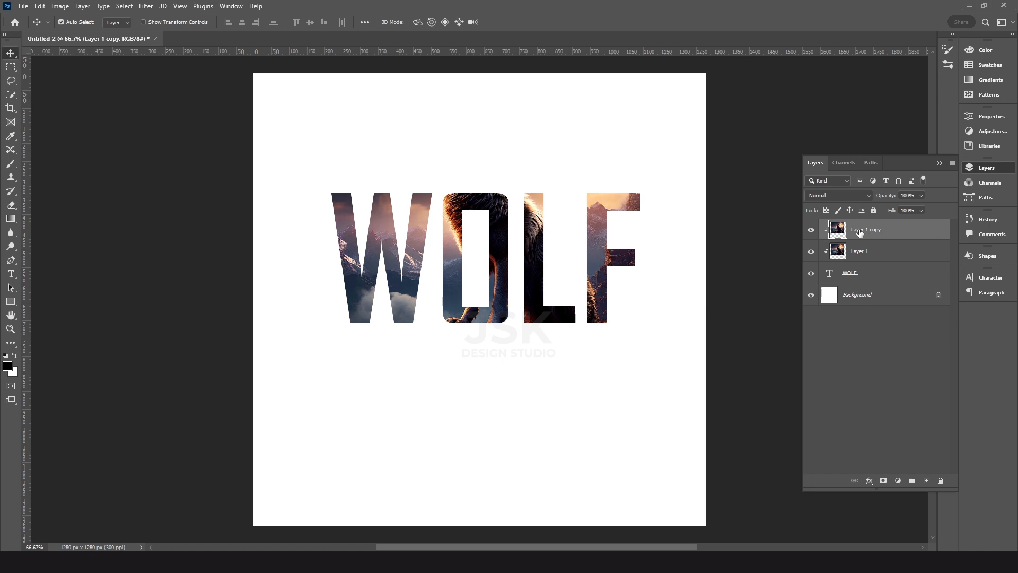
{"action": "right_click", "coordinate": [860, 235]}
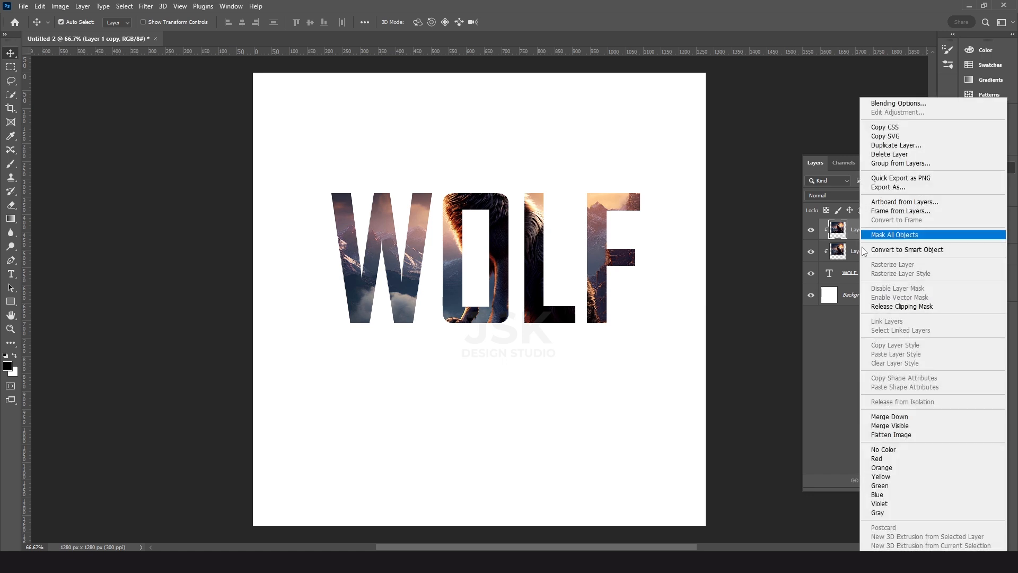
{"action": "left_click", "coordinate": [902, 306]}
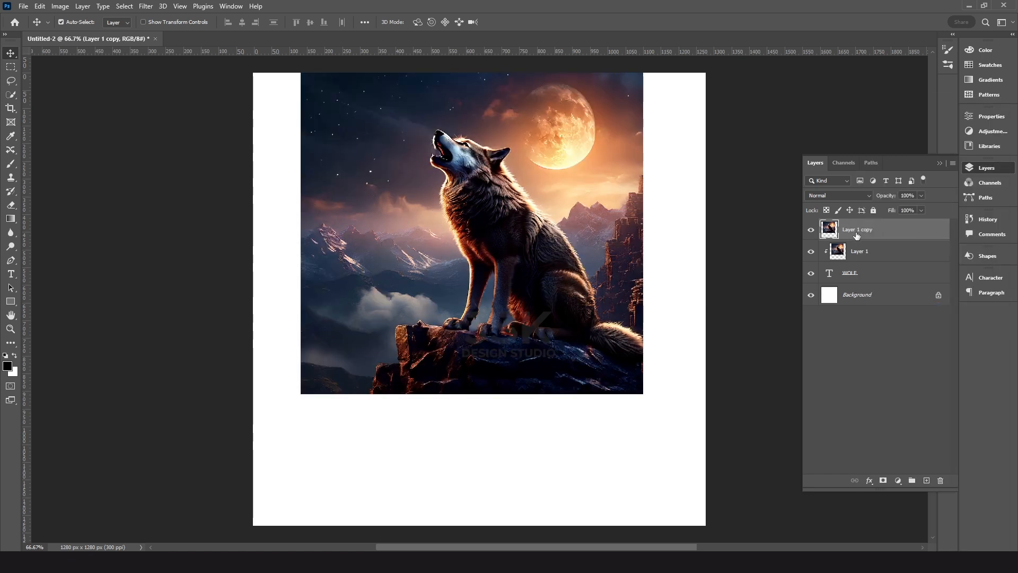
{"action": "left_click", "coordinate": [811, 230]}
{"action": "left_click", "coordinate": [811, 230]}
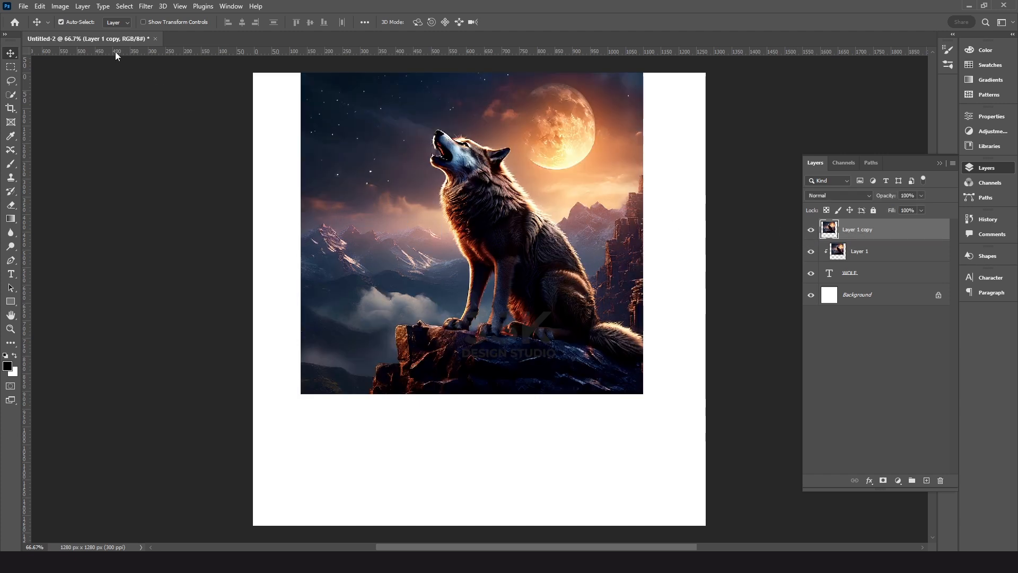
Select the wolf with Select Subject, save the selection as a new channel named "Wolf", and deselect.
{"action": "left_click", "coordinate": [124, 6]}
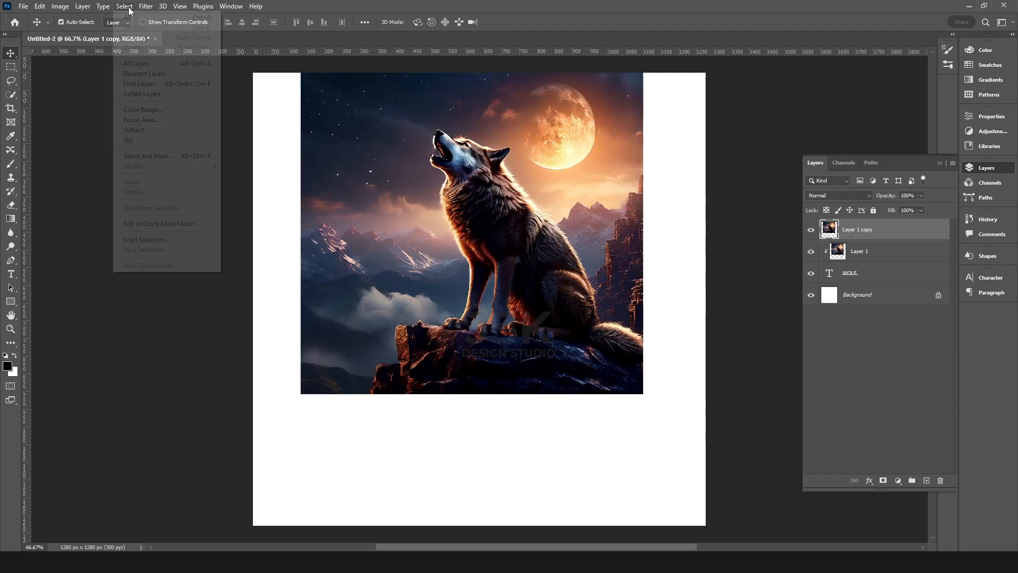
{"action": "left_click", "coordinate": [135, 130]}
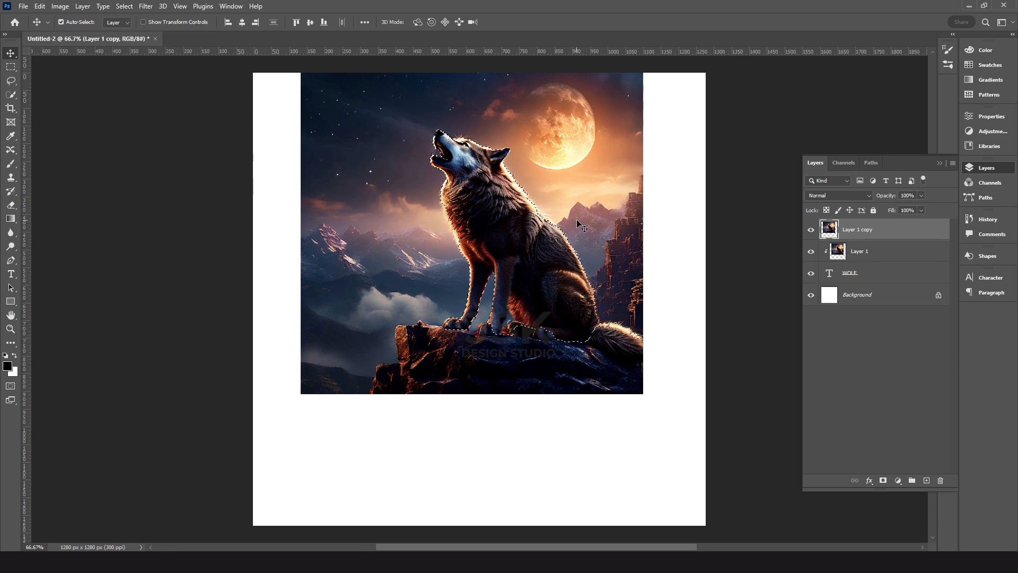
{"action": "left_click", "coordinate": [124, 6]}
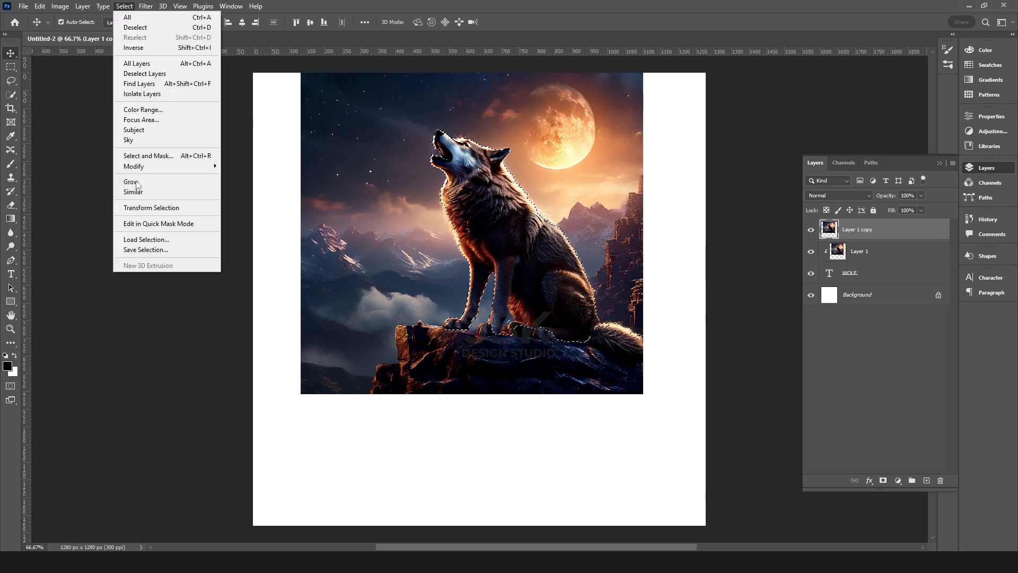
{"action": "left_click", "coordinate": [146, 249]}
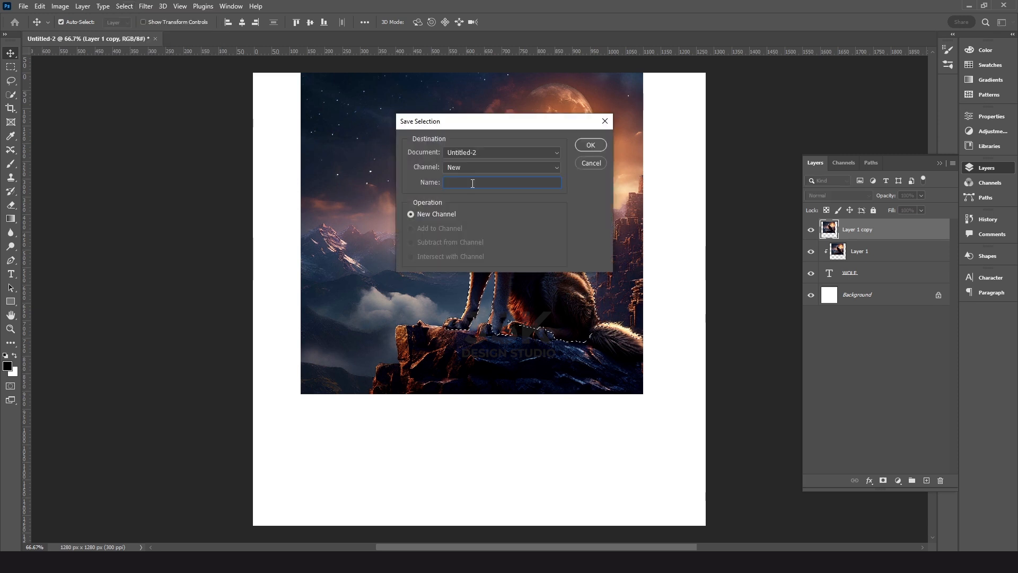
{"action": "type", "text": "Wolf"}
{"action": "left_click", "coordinate": [591, 146]}
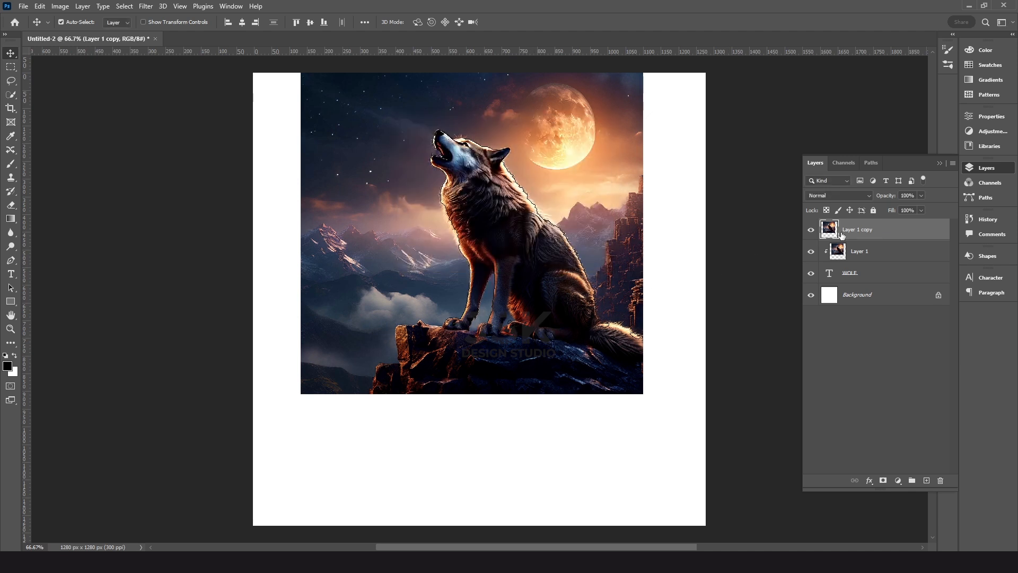
{"action": "key", "text": "ctrl+d"}
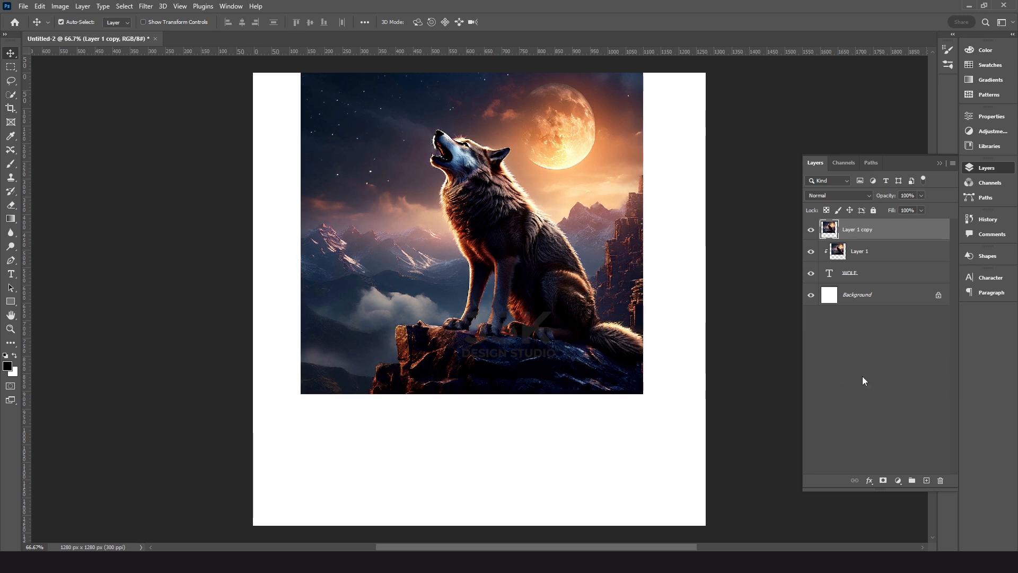
Add a layer mask to Layer 1 copy, invert it to black, and activate the Brush tool.
{"action": "left_click", "coordinate": [883, 481]}
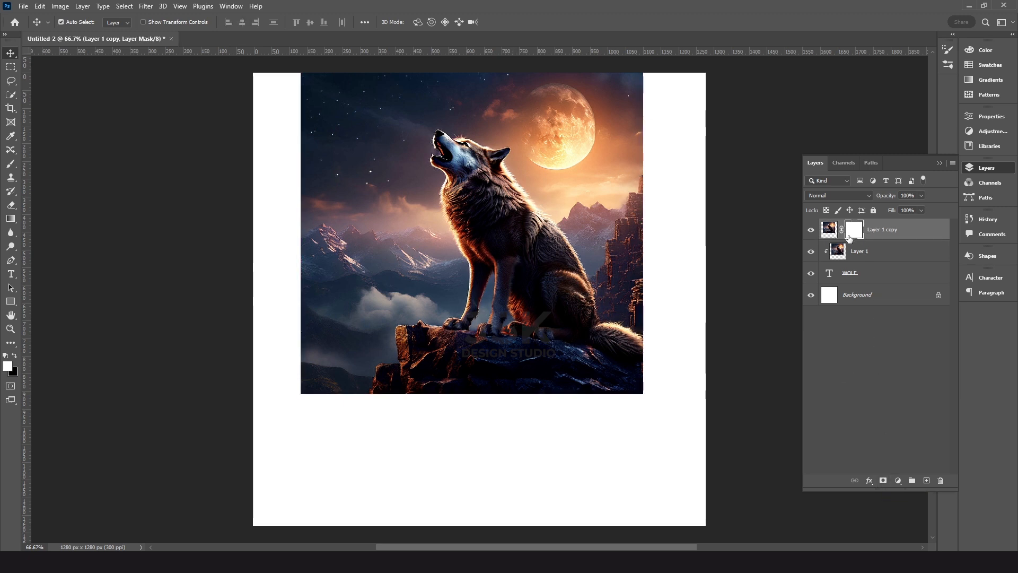
{"action": "key", "text": "ctrl+i"}
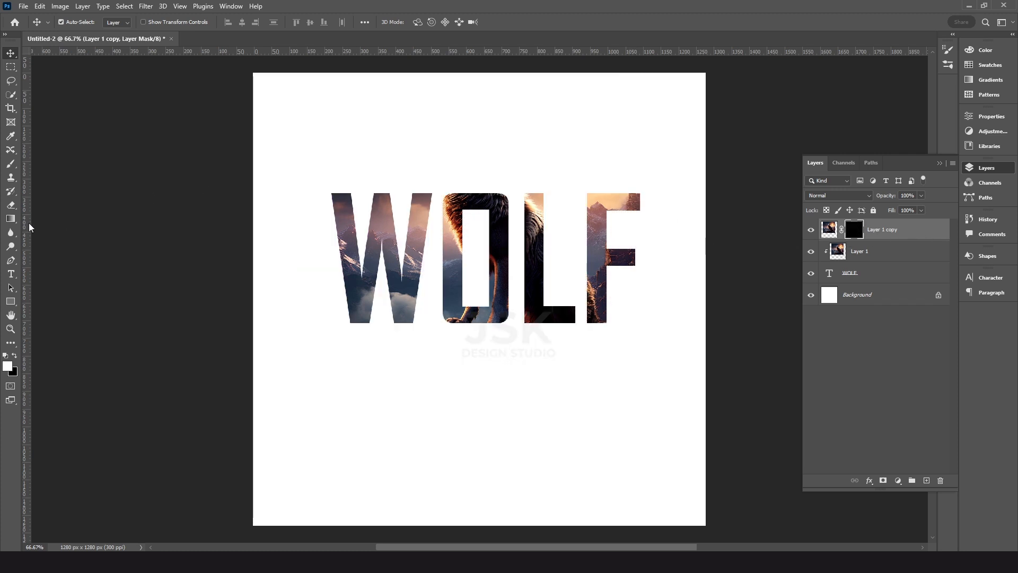
{"action": "key", "text": "b"}
{"action": "right_click", "coordinate": [10, 164]}
{"action": "left_click", "coordinate": [35, 165]}
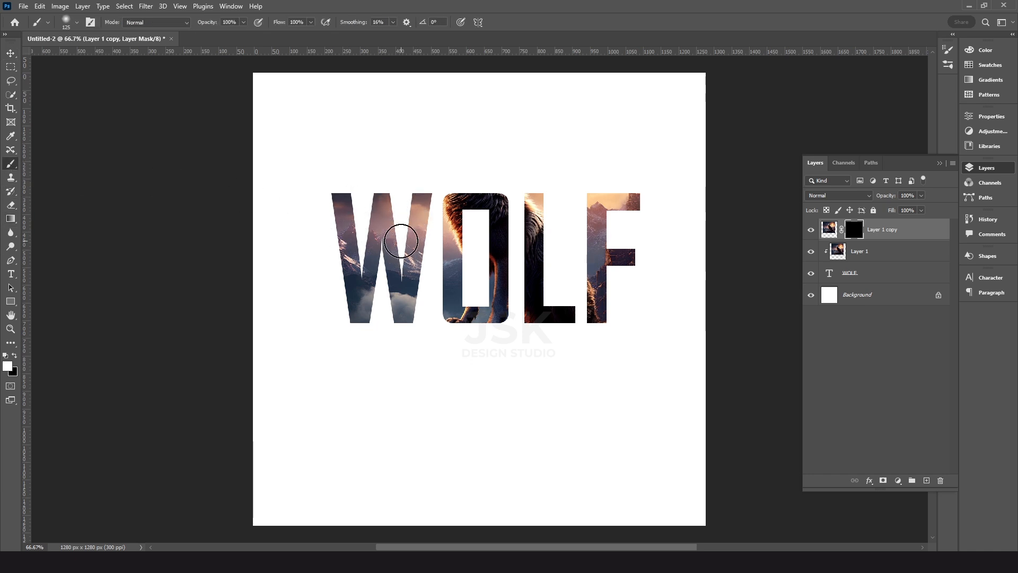
Load the saved "Wolf" channel as a new selection.
{"action": "left_click", "coordinate": [126, 8]}
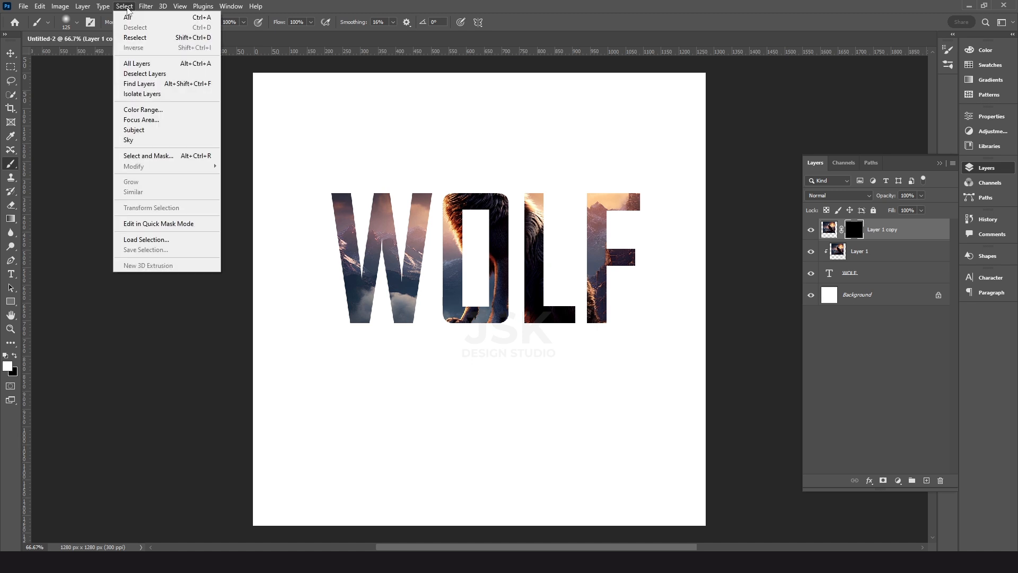
{"action": "left_click", "coordinate": [154, 242]}
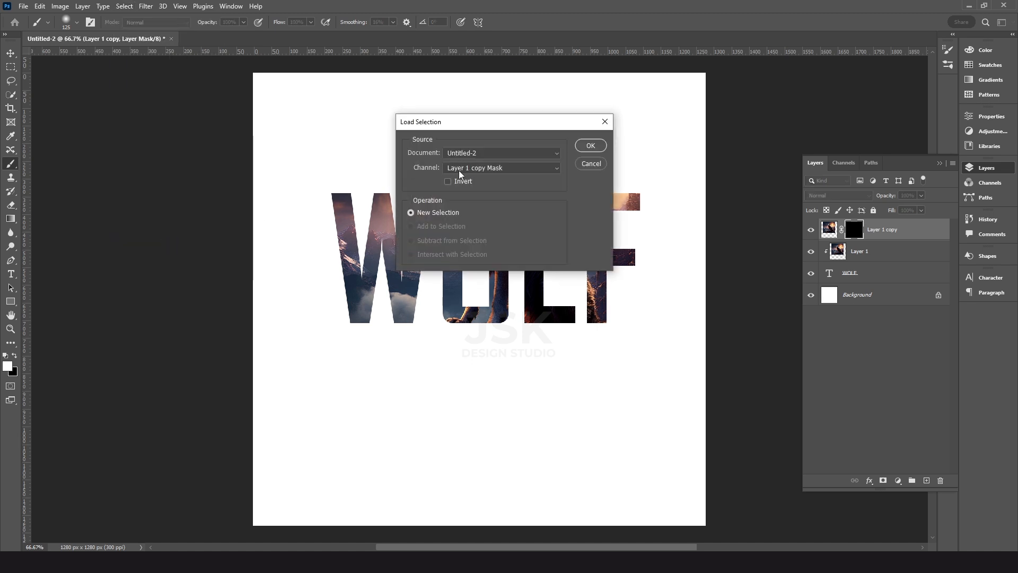
{"action": "left_click", "coordinate": [481, 170]}
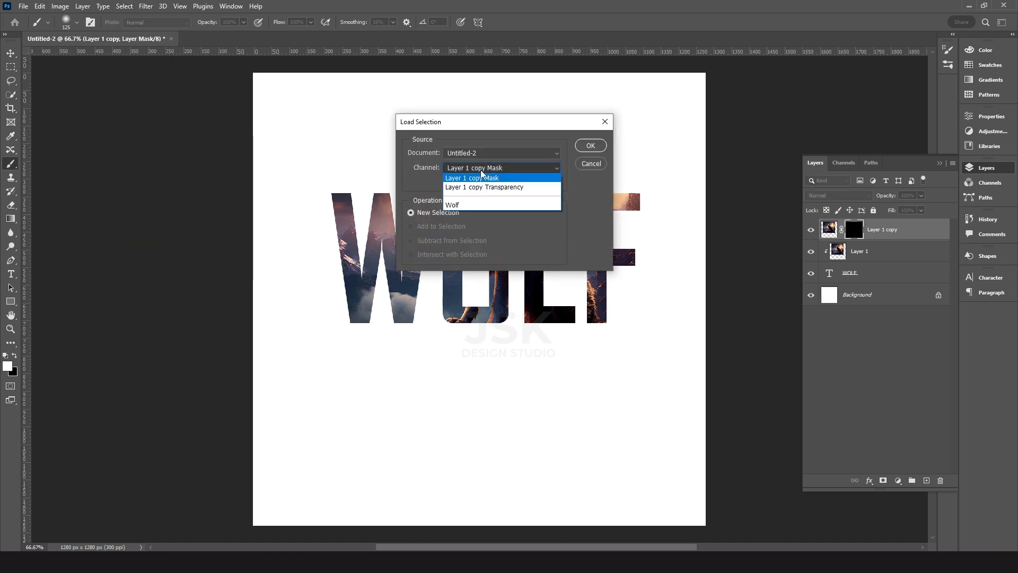
{"action": "left_click", "coordinate": [463, 206]}
{"action": "left_click", "coordinate": [591, 145]}
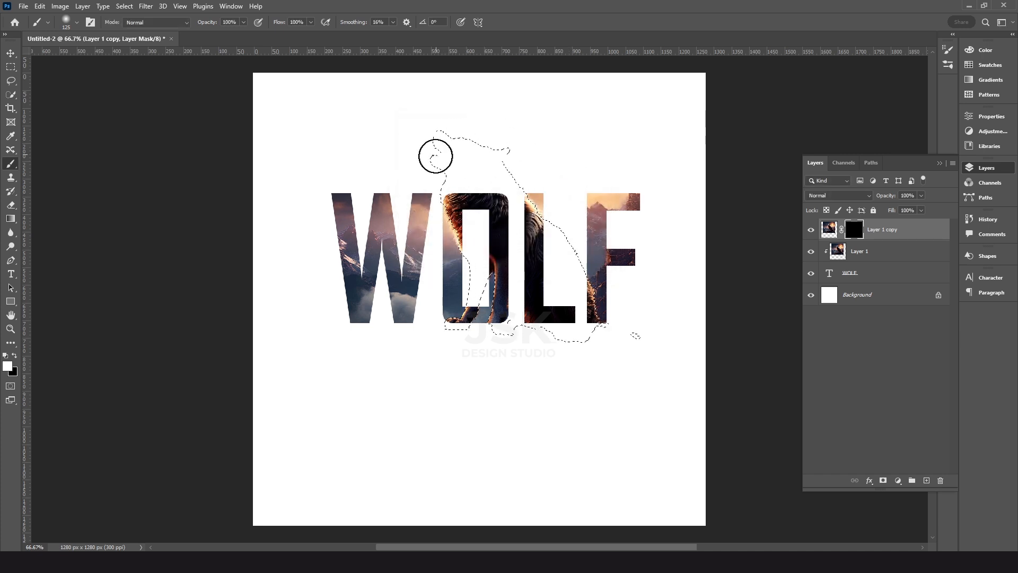
Paint white on Layer 1 copy's mask to reveal the wolf's head, neck and upper body within the selection, and deselect.
{"action": "mouse_move", "coordinate": [431, 152]}
{"action": "left_mouse_down"}
{"action": "mouse_move", "coordinate": [466, 136]}
{"action": "mouse_move", "coordinate": [481, 161]}
{"action": "mouse_move", "coordinate": [465, 168]}
{"action": "mouse_move", "coordinate": [445, 143]}
{"action": "mouse_move", "coordinate": [443, 194]}
{"action": "mouse_move", "coordinate": [496, 180]}
{"action": "mouse_move", "coordinate": [506, 151]}
{"action": "mouse_move", "coordinate": [506, 170]}
{"action": "mouse_move", "coordinate": [507, 160]}
{"action": "mouse_move", "coordinate": [443, 136]}
{"action": "mouse_move", "coordinate": [446, 189]}
{"action": "mouse_move", "coordinate": [475, 177]}
{"action": "mouse_move", "coordinate": [490, 187]}
{"action": "mouse_move", "coordinate": [466, 145]}
{"action": "left_mouse_up"}
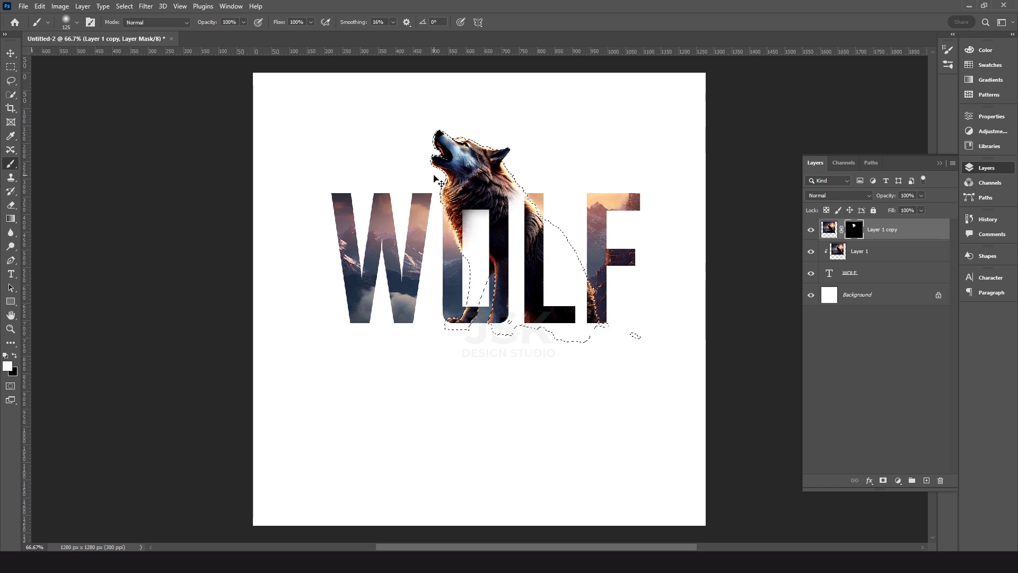
{"action": "key", "text": "ctrl+d"}
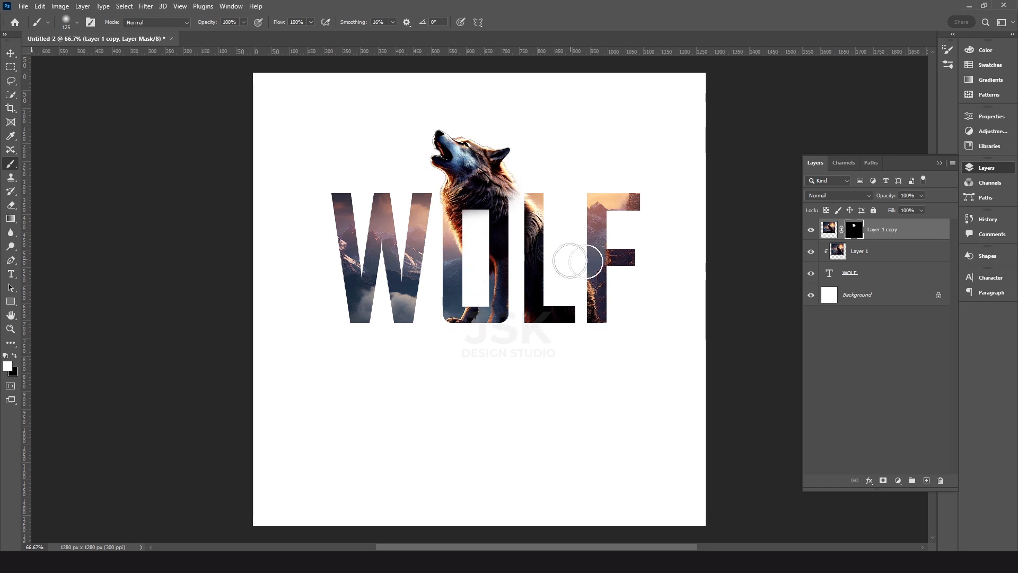
Merge Layer 1 copy, Layer 1 and the WOLF text layer into one layer, and duplicate the merged layer.
{"action": "key", "text": "v"}
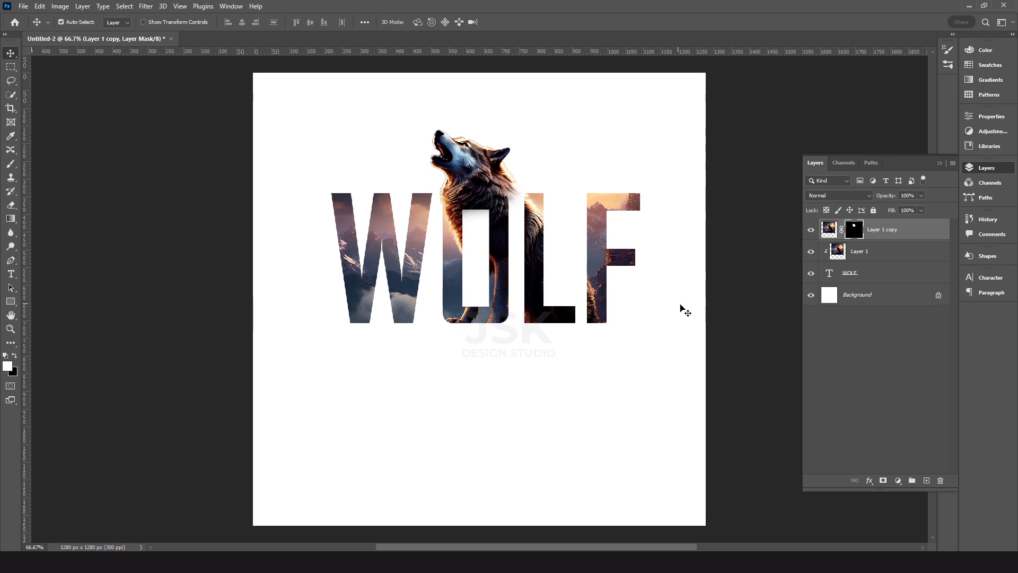
{"action": "left_click", "coordinate": [877, 278], "text": "shift"}
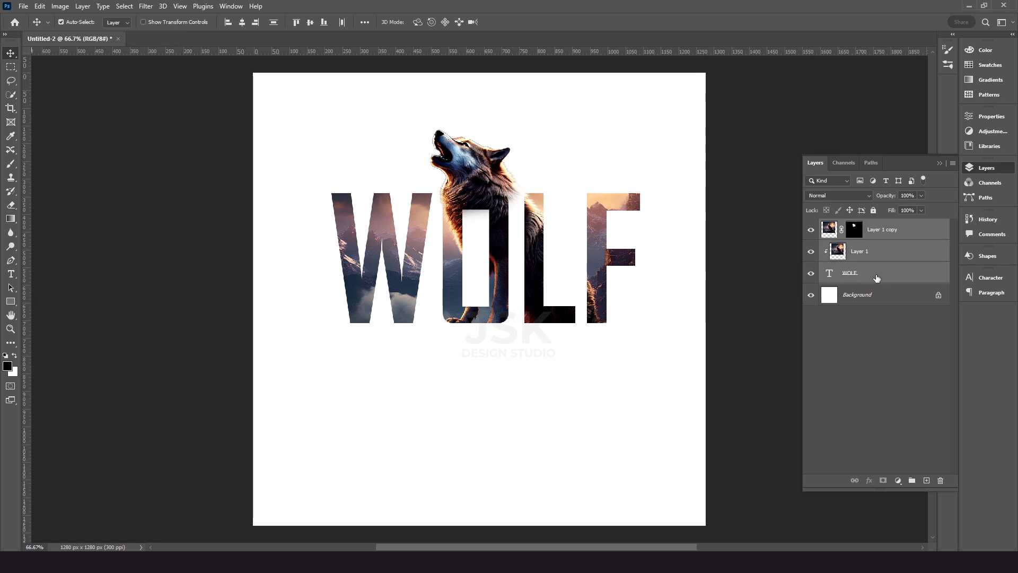
{"action": "key", "text": "ctrl+e"}
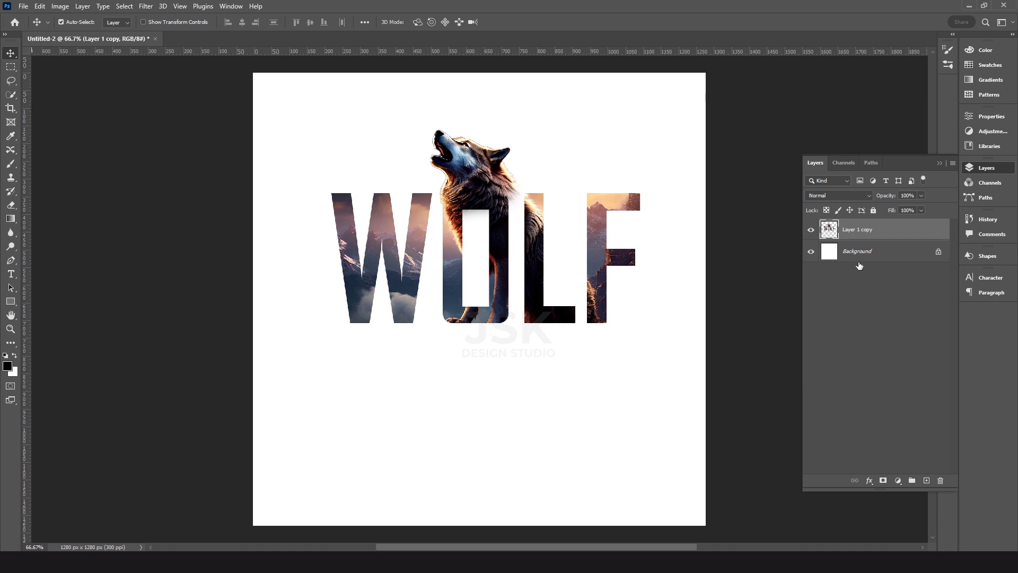
{"action": "right_click", "coordinate": [860, 229]}
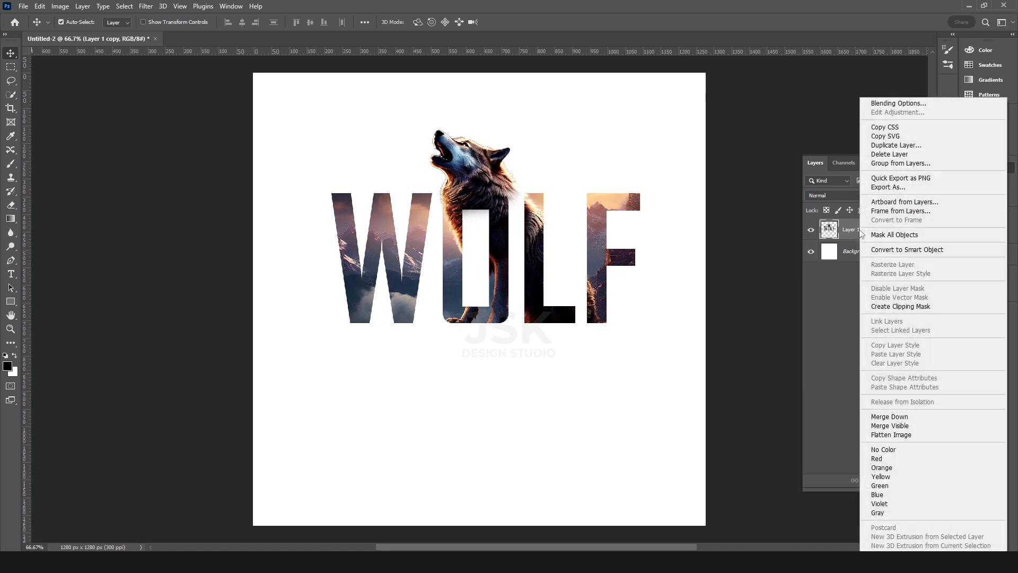
{"action": "left_click", "coordinate": [881, 147]}
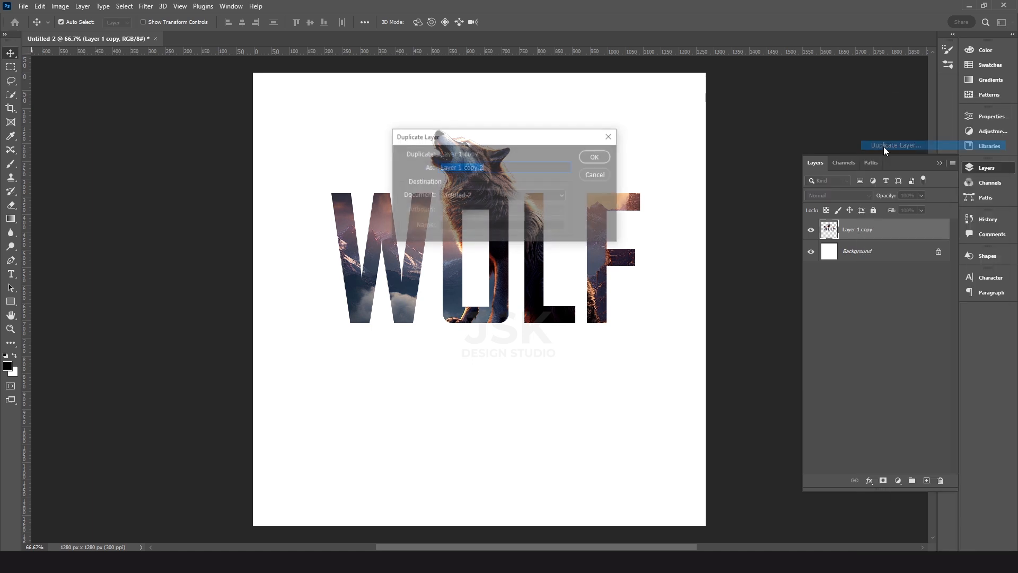
{"action": "left_click", "coordinate": [591, 158]}
Flip the duplicated WOLF layer vertically and place it directly below the original so the letter bases meet as a reflection.
{"action": "key", "text": "ctrl+t"}
{"action": "right_click", "coordinate": [528, 230]}
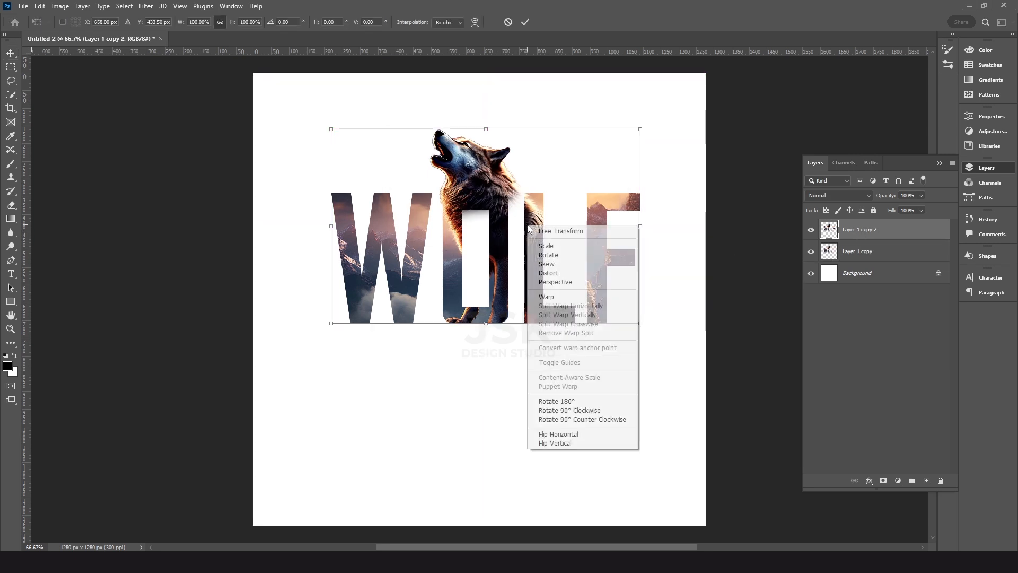
{"action": "left_click", "coordinate": [546, 443]}
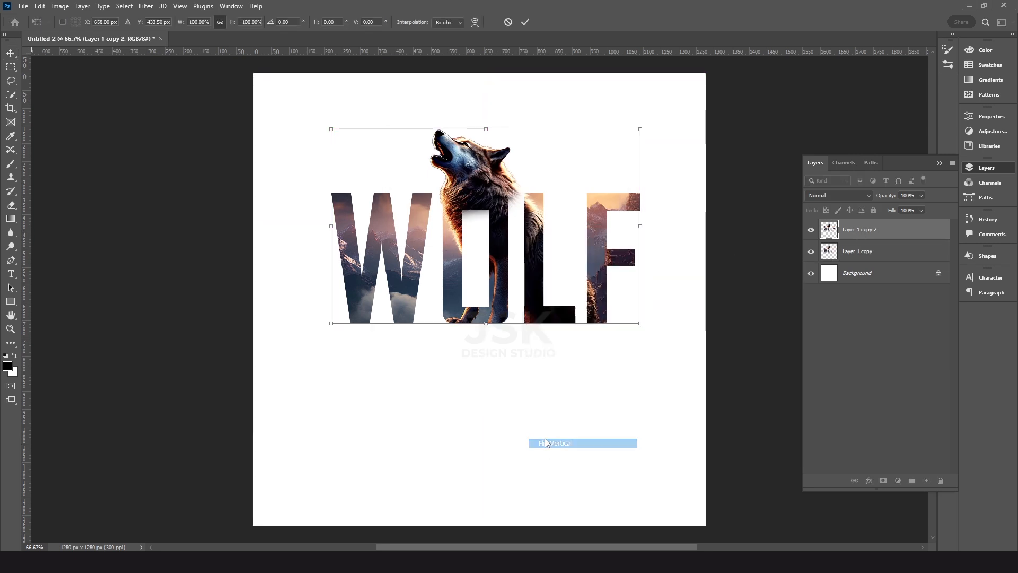
{"action": "left_click_drag", "start_coordinate": [608, 143], "coordinate": [605, 335]}
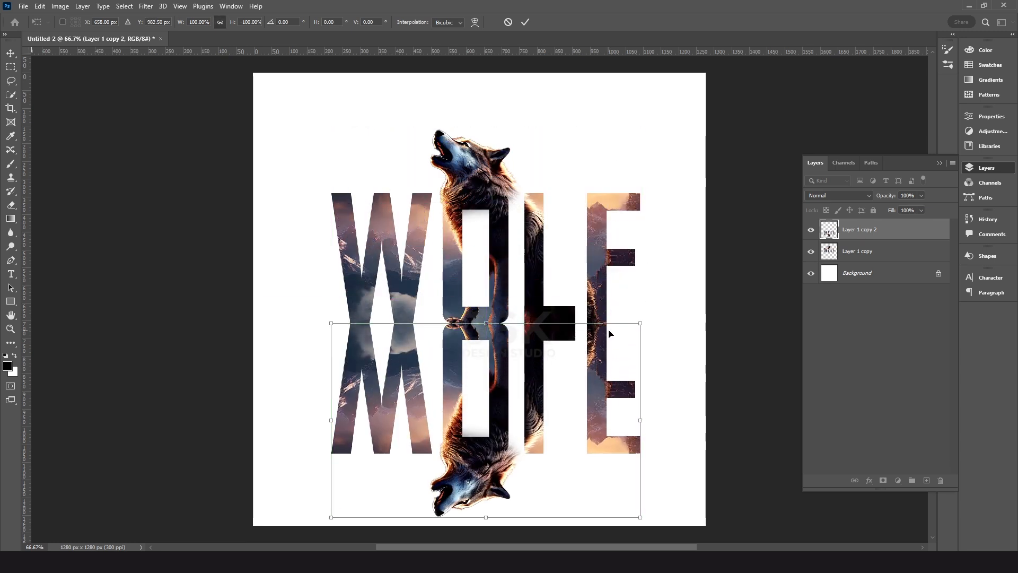
{"action": "key", "text": "Return"}
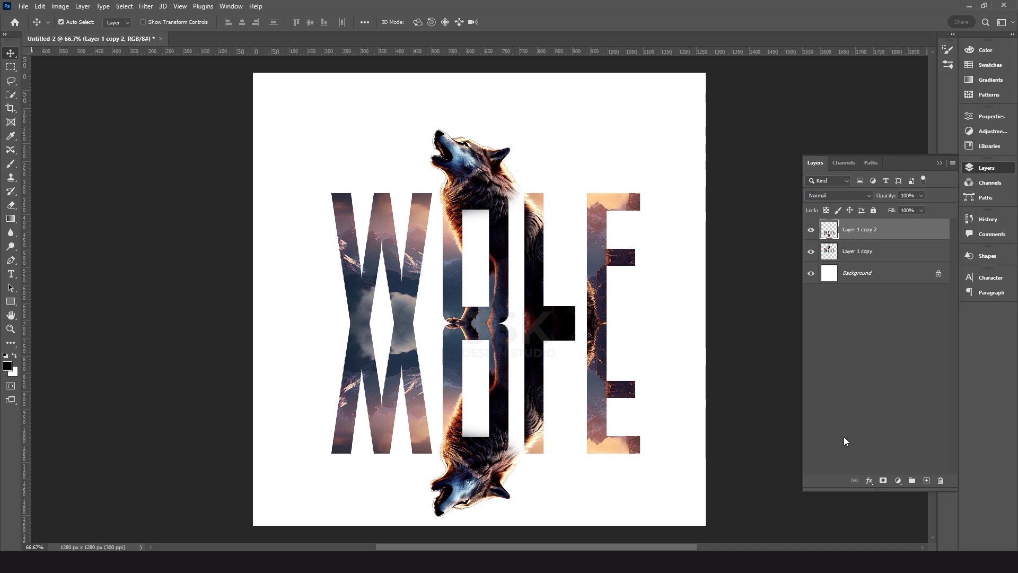
Add a layer mask to Layer 1 copy 2 and draw a linear white-to-black gradient downward to fade out the reflection.
{"action": "left_click", "coordinate": [883, 481]}
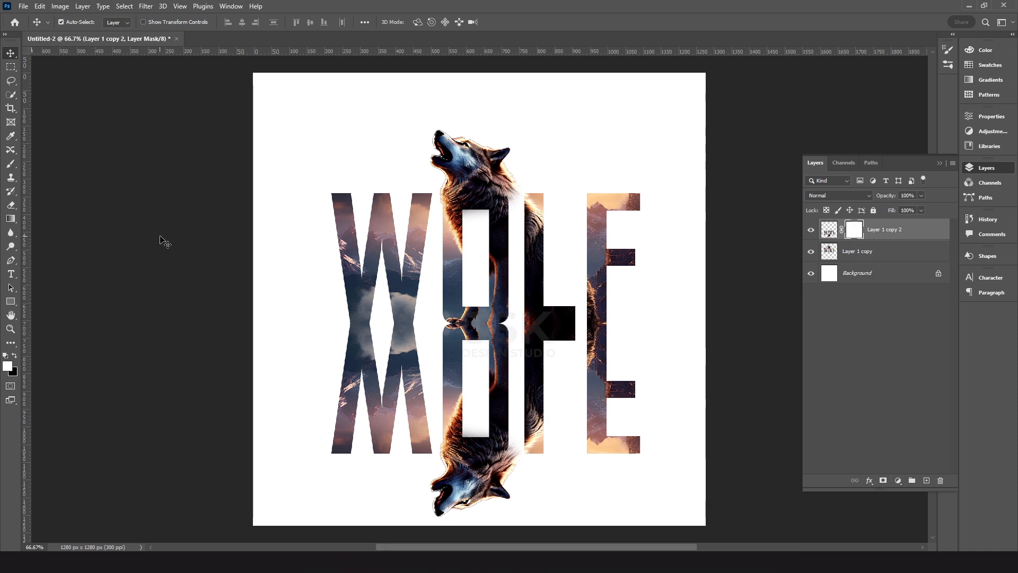
{"action": "left_click", "coordinate": [16, 223]}
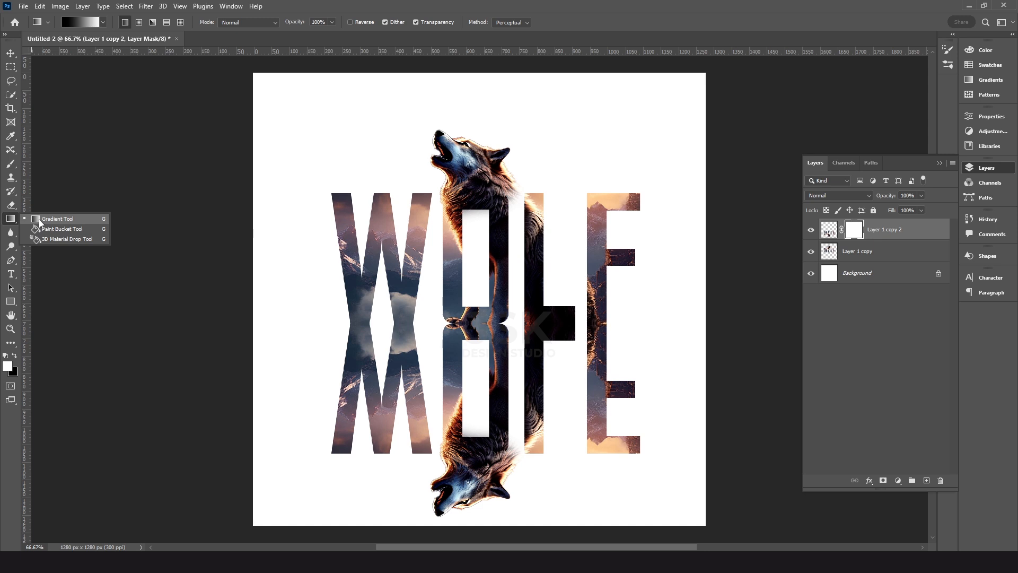
{"action": "left_click", "coordinate": [57, 219]}
{"action": "left_click_drag", "start_coordinate": [483, 324], "coordinate": [484, 523]}
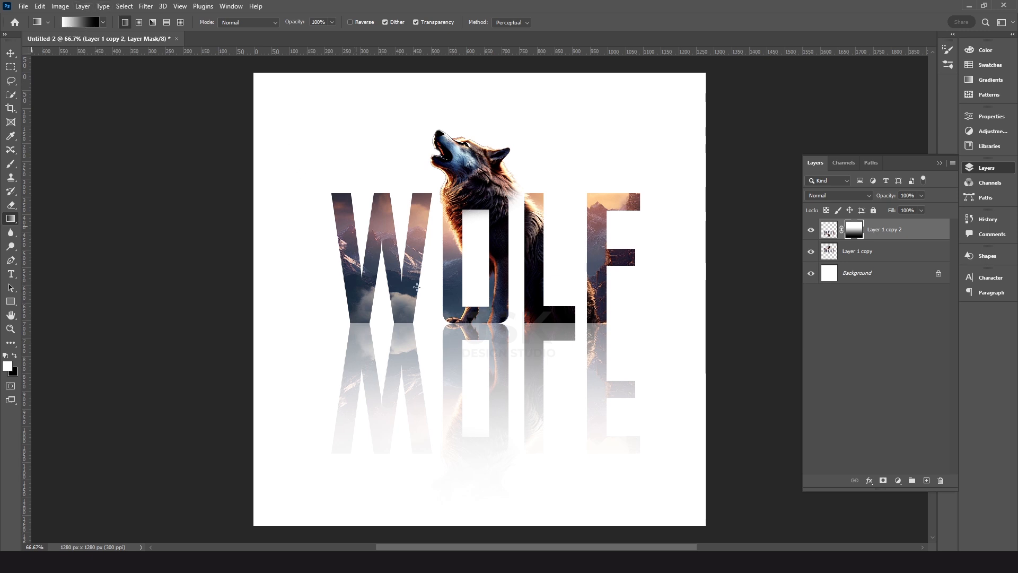
{"action": "key", "text": "v"}
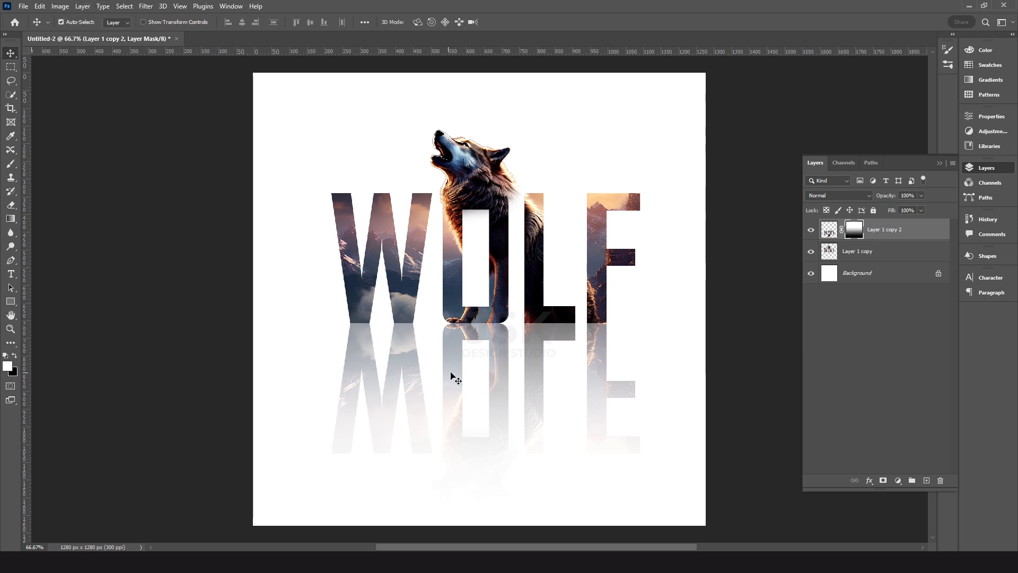
Add a Gradient fill layer directly above the Background and set its style to Radial.
{"action": "left_click", "coordinate": [864, 259]}
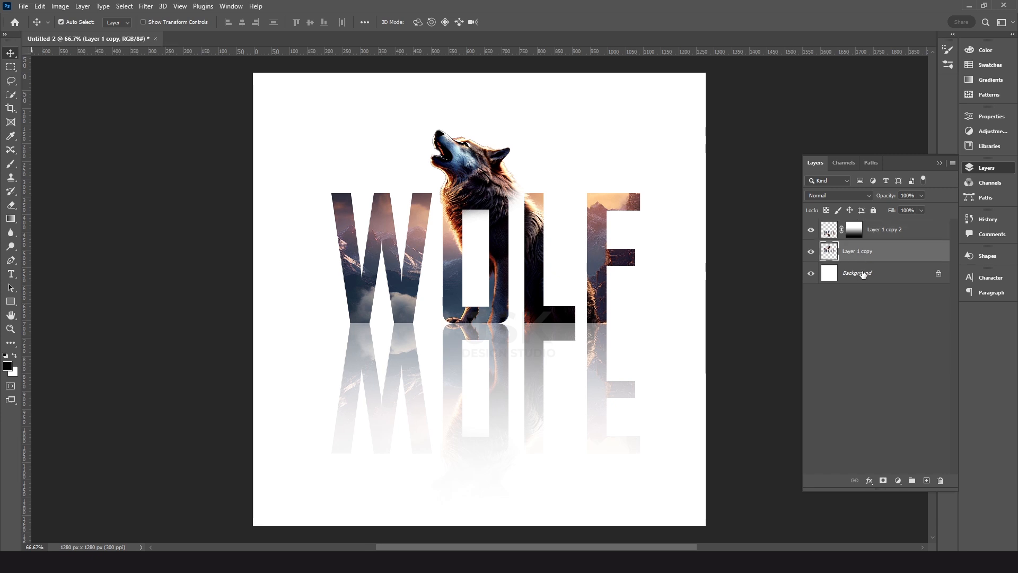
{"action": "left_click", "coordinate": [862, 275]}
{"action": "left_click", "coordinate": [898, 481]}
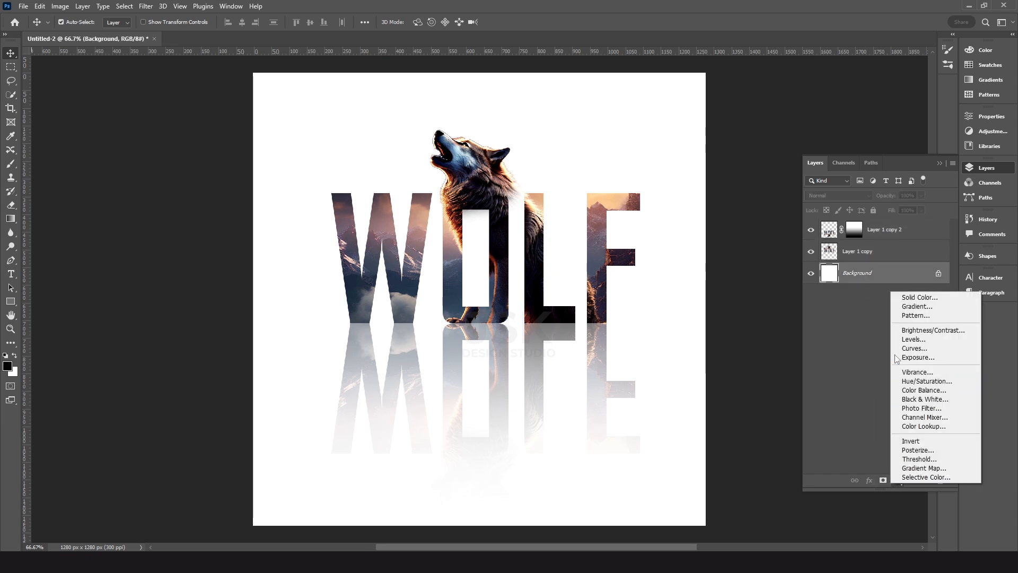
{"action": "left_click", "coordinate": [901, 307]}
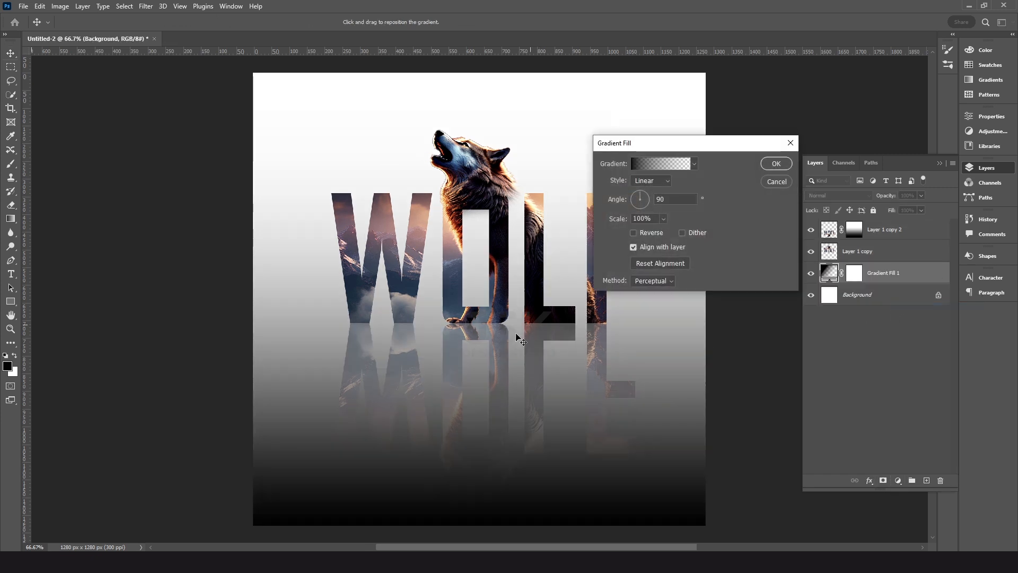
{"action": "left_click", "coordinate": [653, 183]}
{"action": "left_click", "coordinate": [650, 202]}
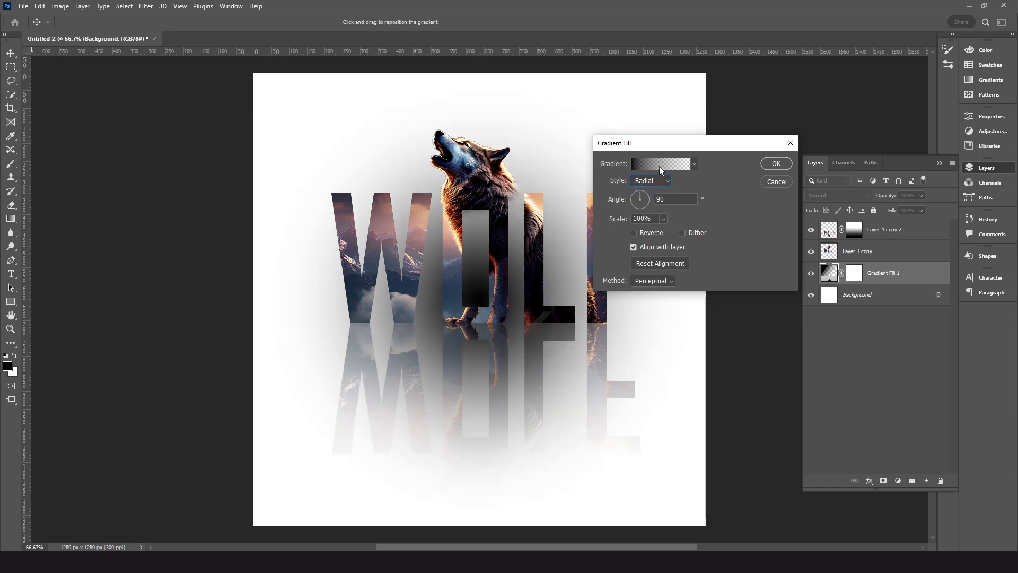
Open the gradient presets for the fill and enlarge the preset list to show more groups.
{"action": "left_click", "coordinate": [695, 166]}
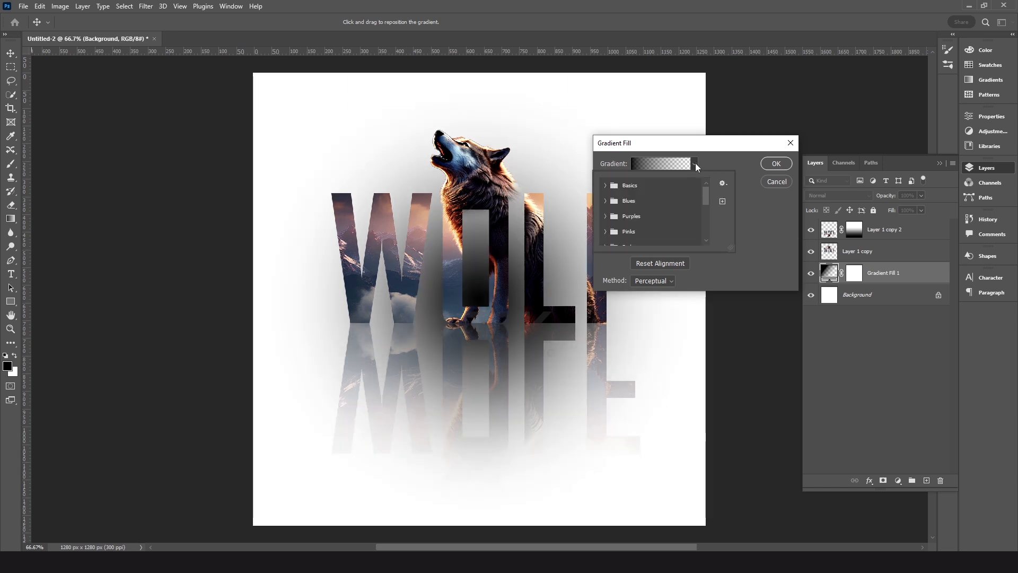
{"action": "left_click", "coordinate": [606, 201]}
{"action": "left_click", "coordinate": [606, 202]}
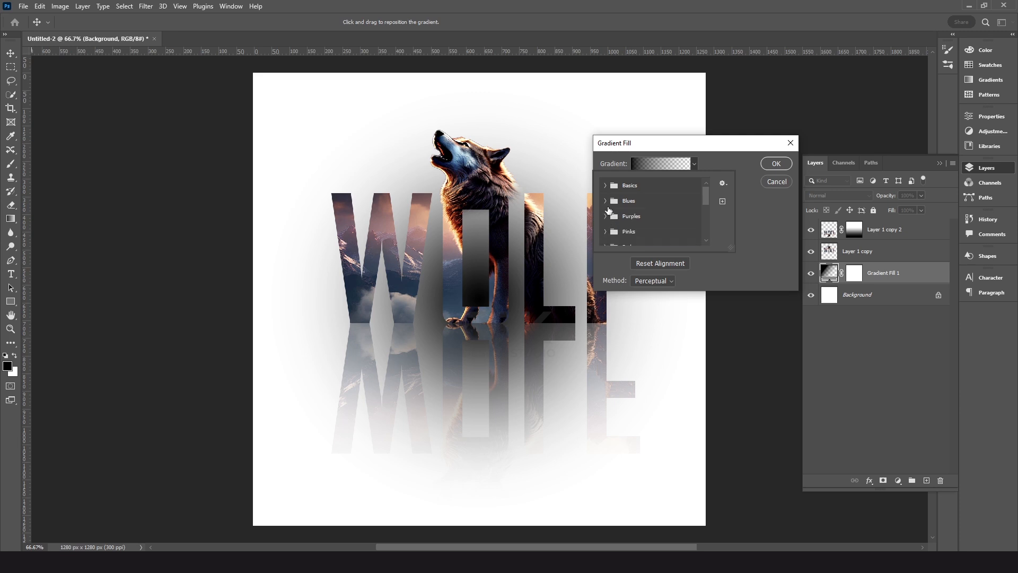
{"action": "left_click", "coordinate": [606, 217]}
{"action": "left_click_drag", "start_coordinate": [733, 251], "coordinate": [910, 353]}
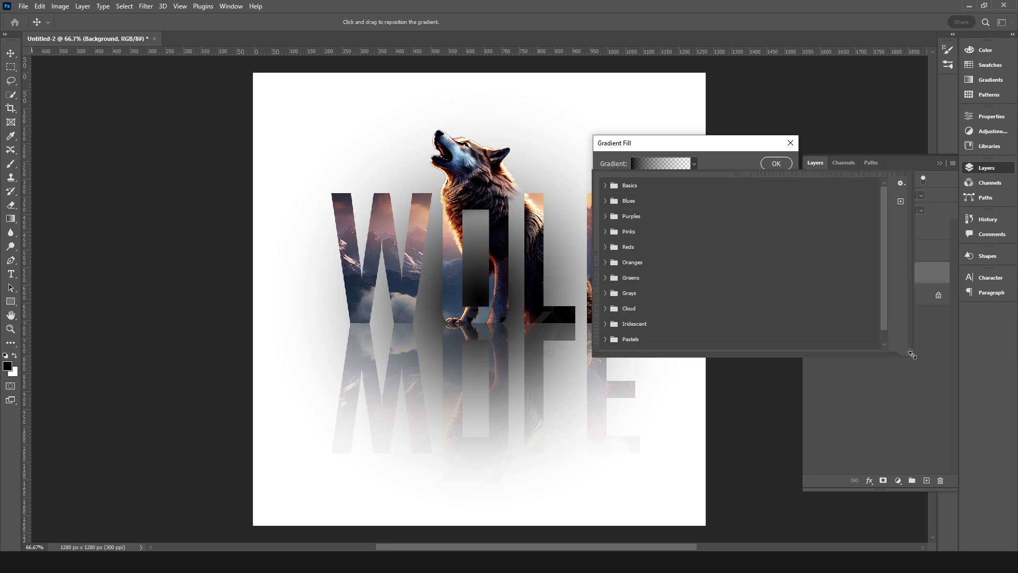
Try the last two Blues presets and a peach-to-blue Purples preset on the gradient fill.
{"action": "left_click", "coordinate": [605, 201]}
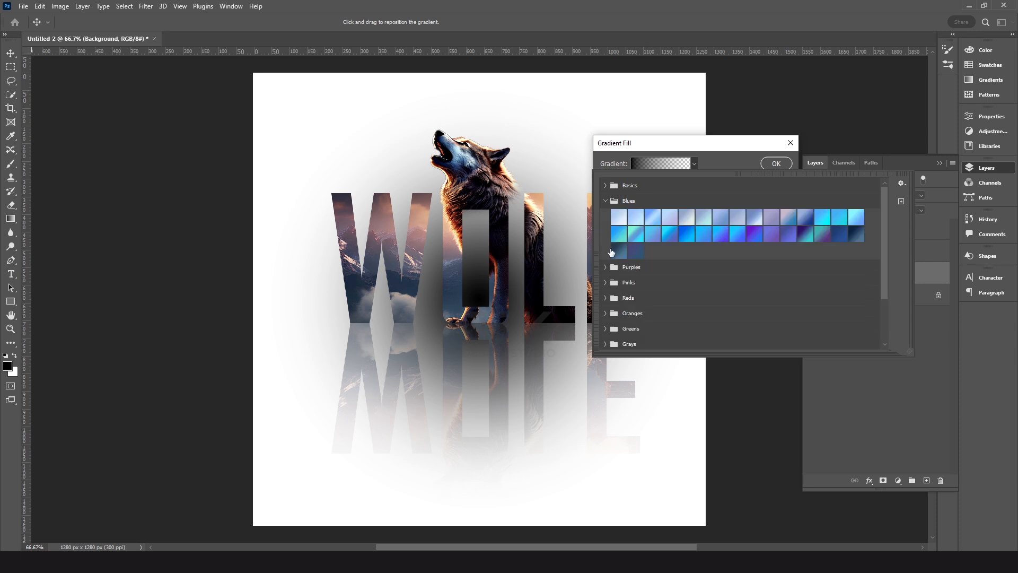
{"action": "left_click", "coordinate": [620, 254]}
{"action": "left_click", "coordinate": [636, 250]}
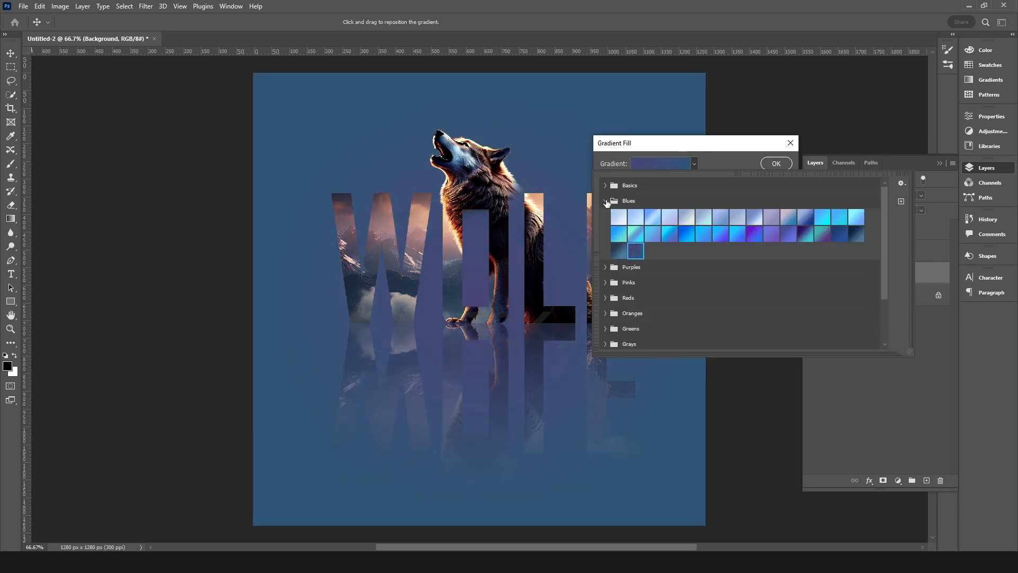
{"action": "left_click", "coordinate": [605, 200]}
{"action": "left_click", "coordinate": [605, 216]}
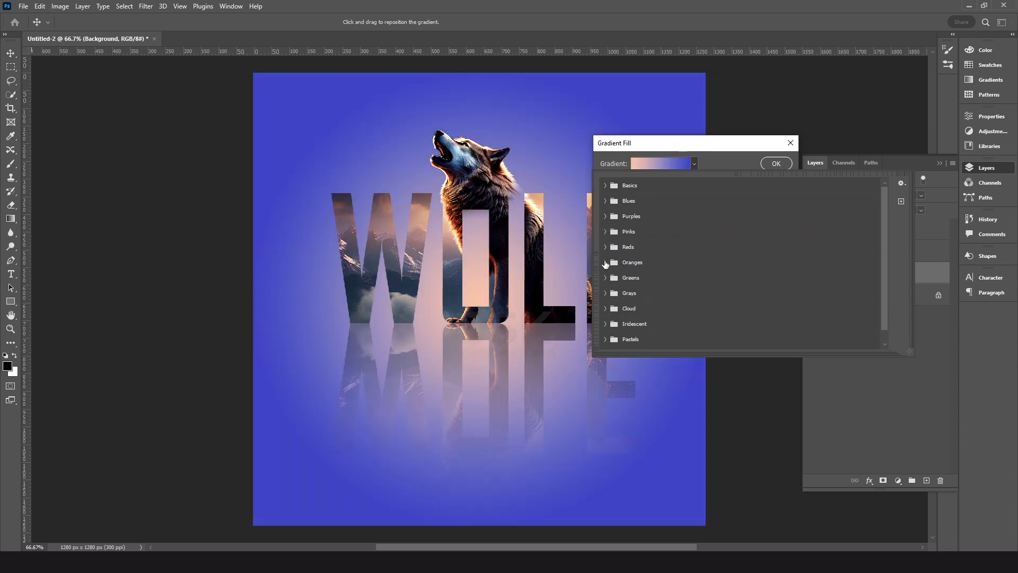
Compare several Oranges presets, apply the first one, a pale peach gradient, to the background fill, and deselect the layer.
{"action": "left_click", "coordinate": [605, 263]}
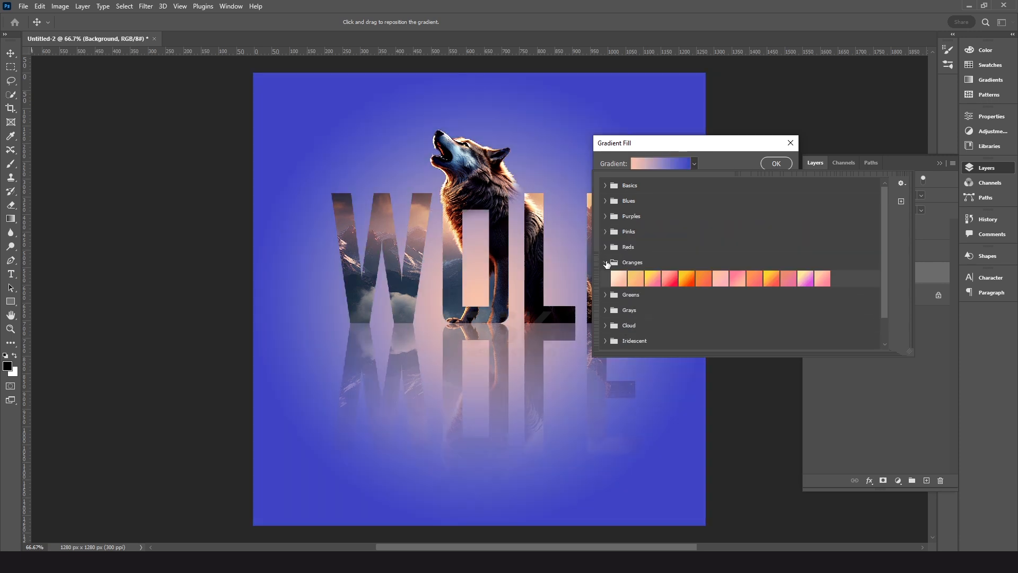
{"action": "left_click", "coordinate": [822, 282]}
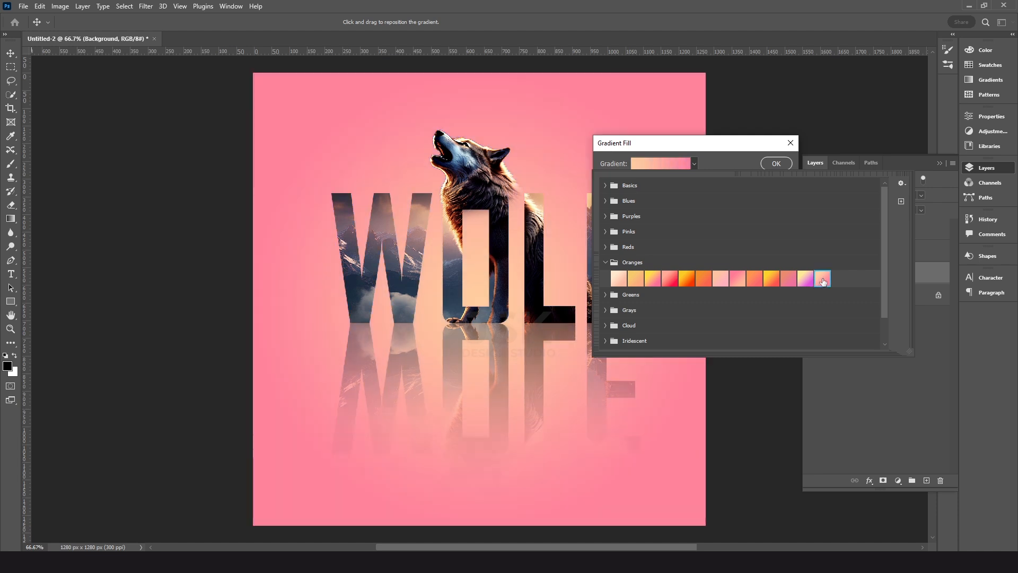
{"action": "left_click", "coordinate": [721, 281]}
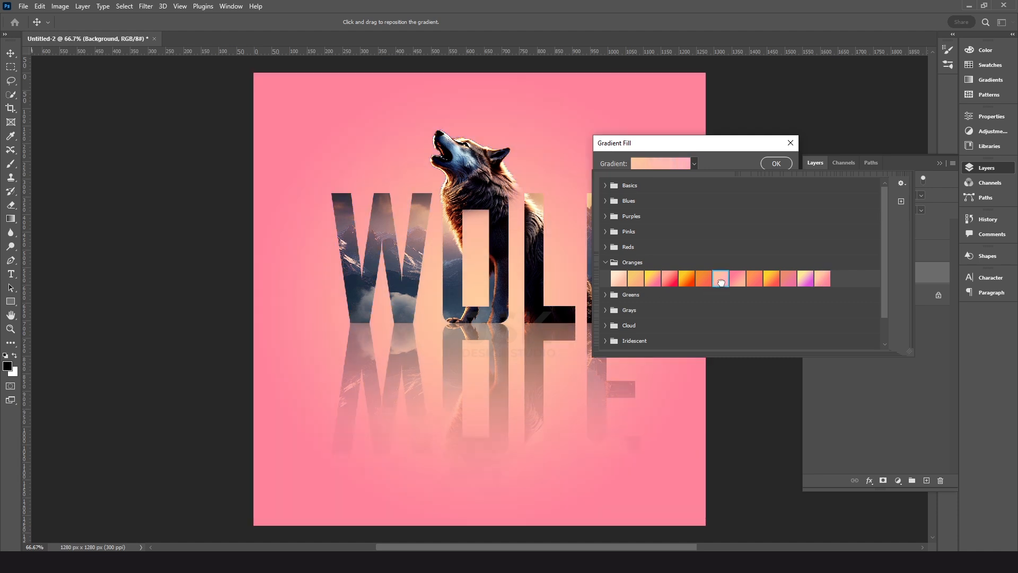
{"action": "left_click", "coordinate": [621, 279]}
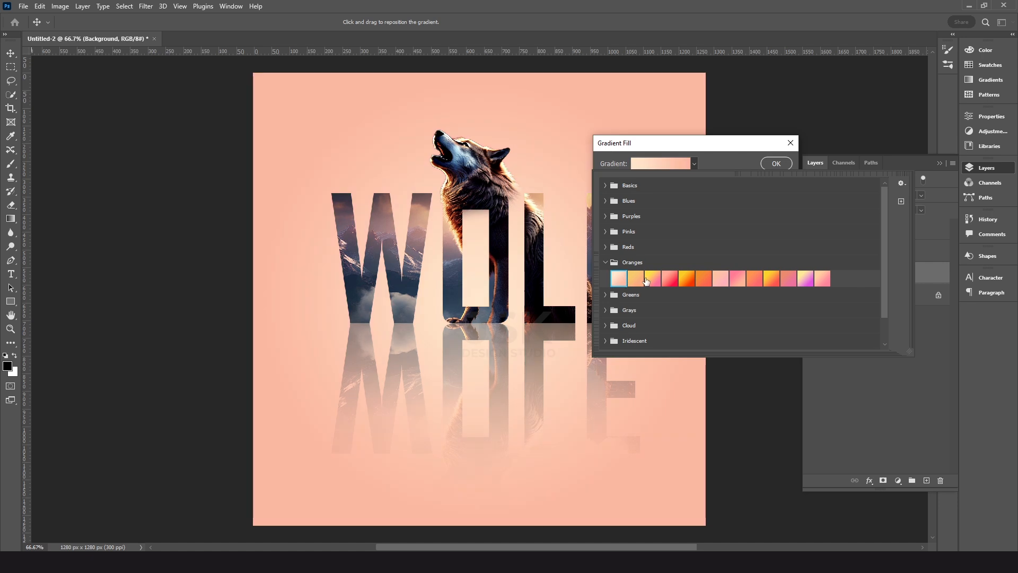
{"action": "left_click", "coordinate": [635, 280]}
{"action": "left_click", "coordinate": [617, 280]}
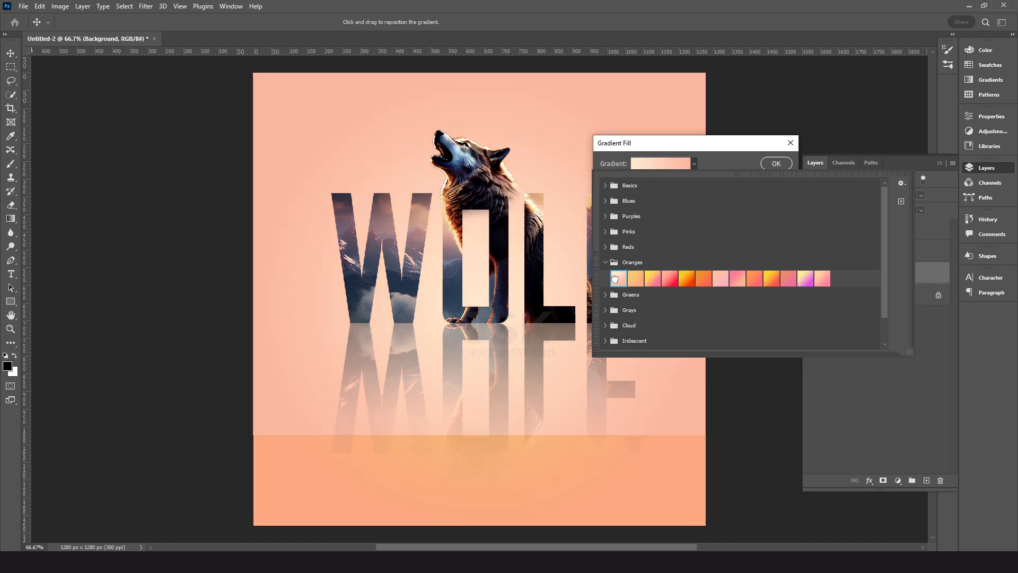
{"action": "key", "text": "Return"}
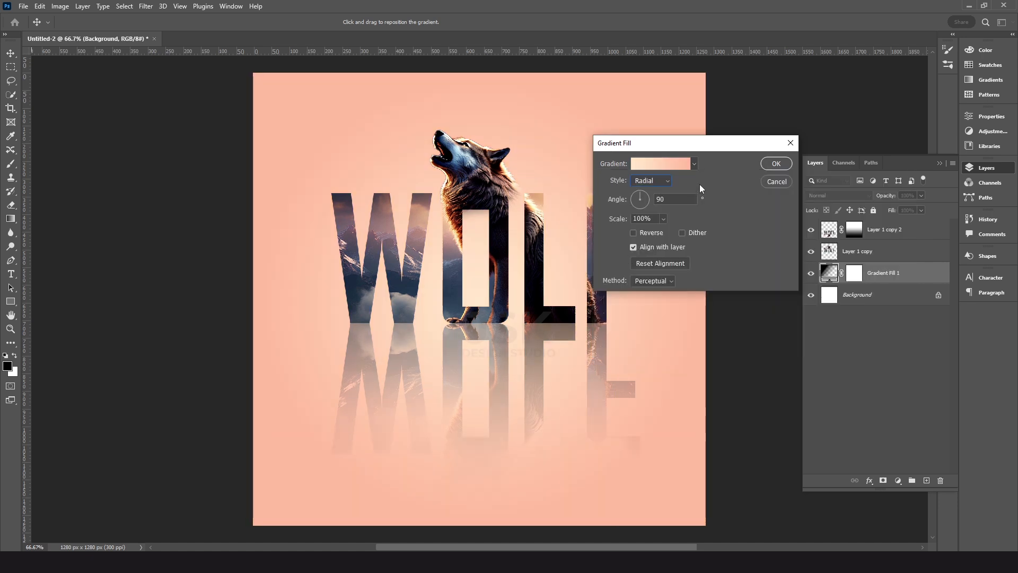
{"action": "left_click", "coordinate": [775, 164]}
{"action": "left_click", "coordinate": [871, 338]}
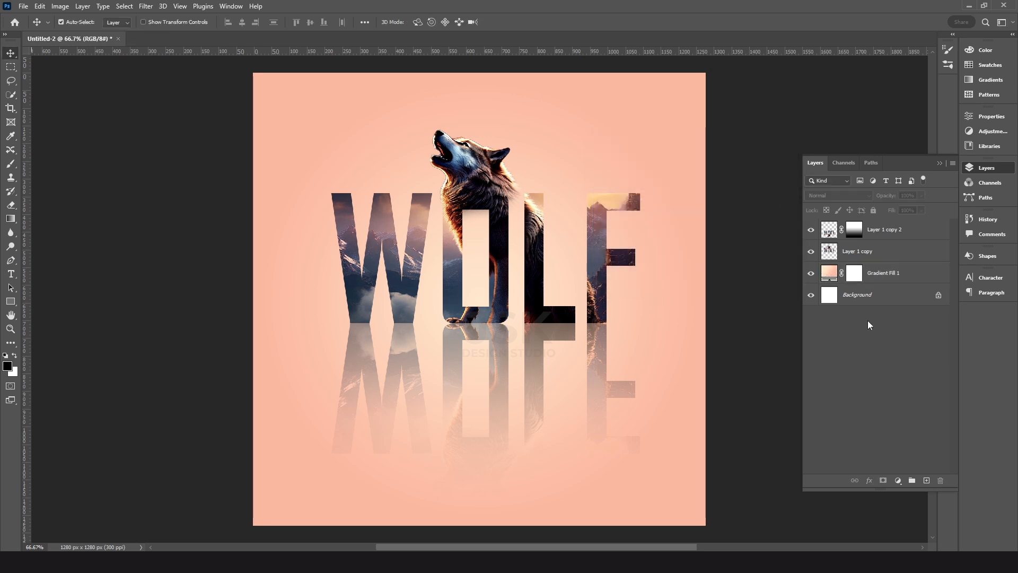
Add a Drop Shadow to Layer 1 copy with 75% opacity, 6 px distance and 8 px size.
{"action": "left_click", "coordinate": [863, 253]}
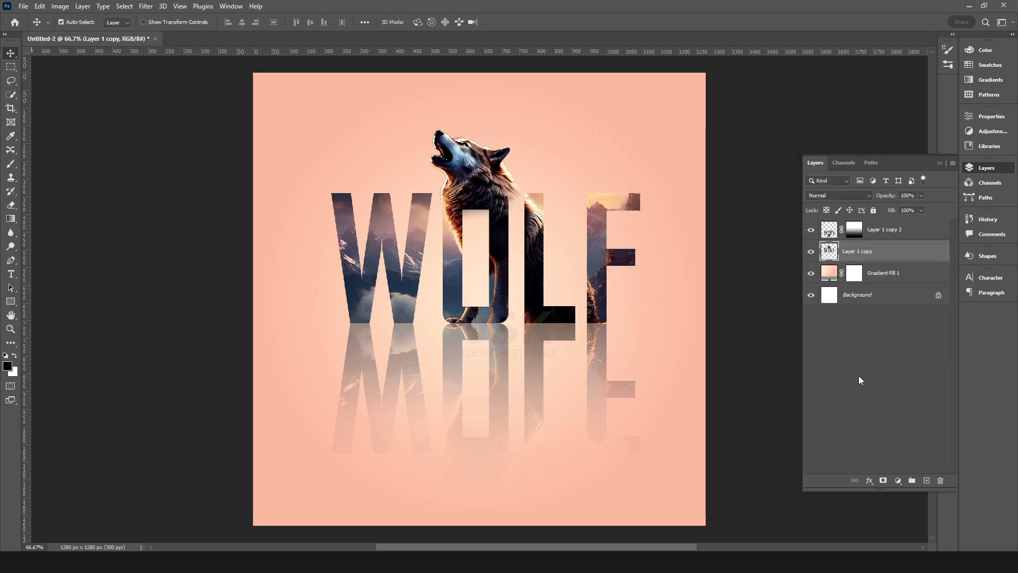
{"action": "left_click", "coordinate": [870, 481]}
{"action": "left_click", "coordinate": [895, 473]}
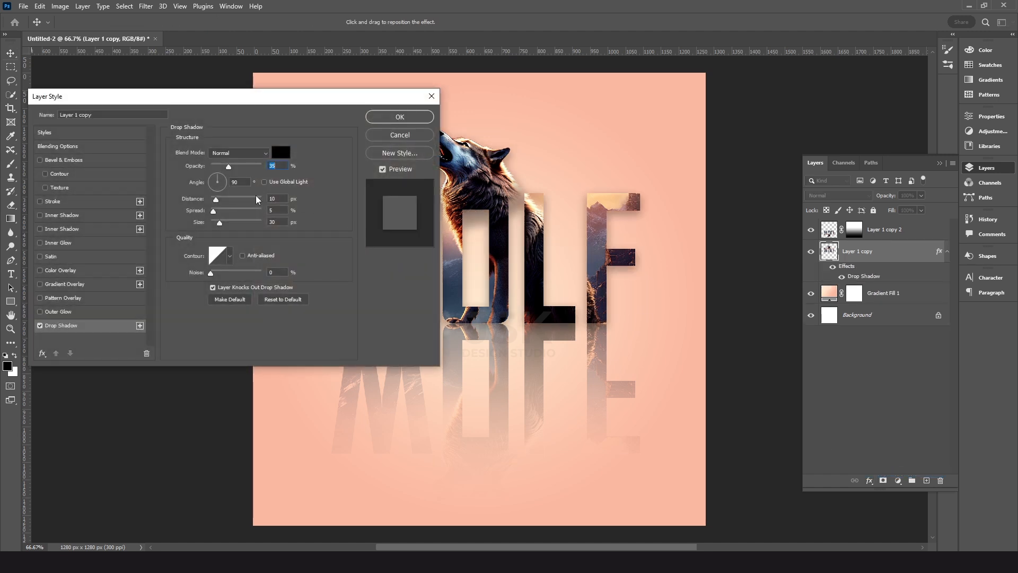
{"action": "type", "text": "75"}
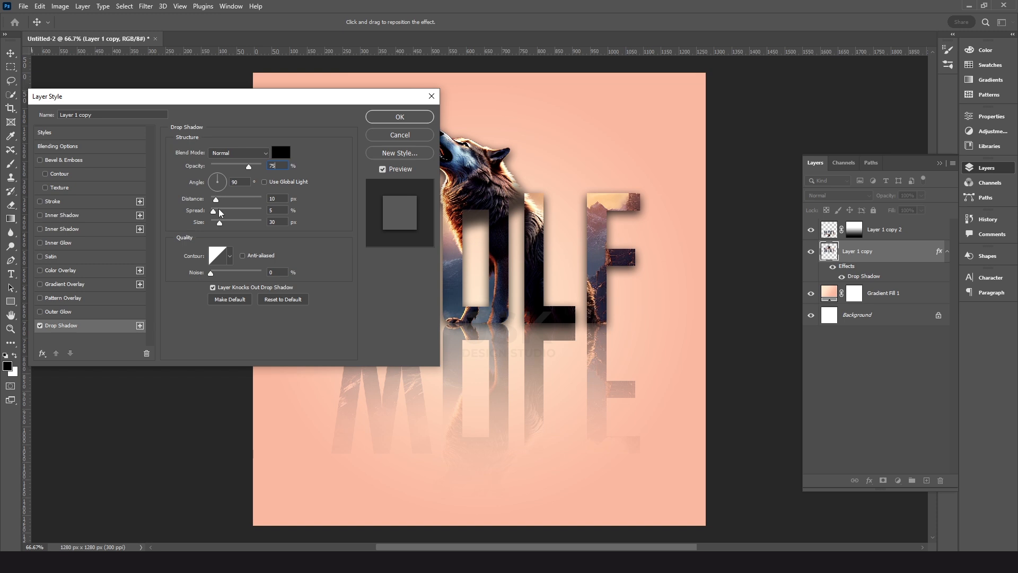
{"action": "left_click_drag", "start_coordinate": [218, 226], "coordinate": [214, 200]}
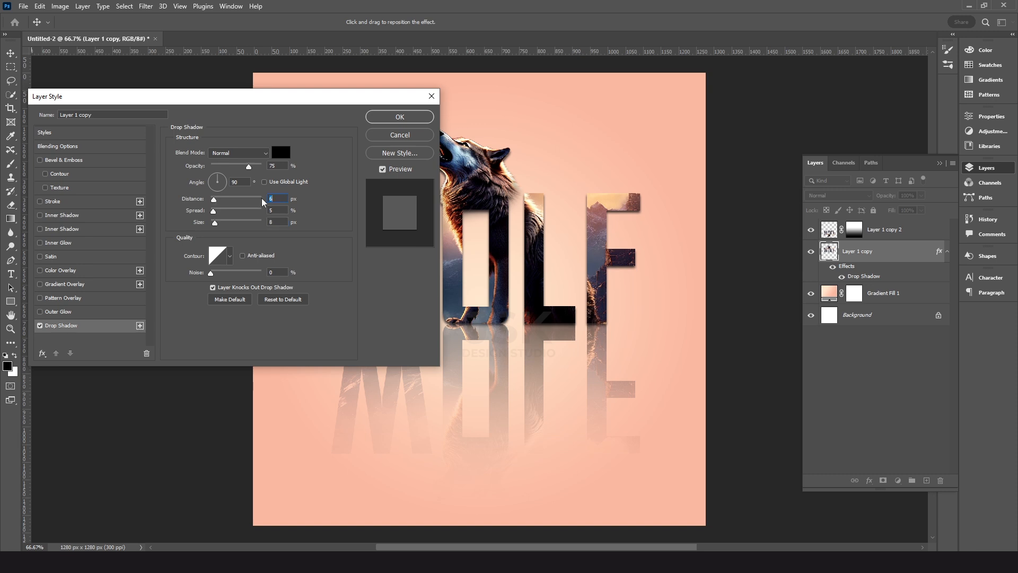